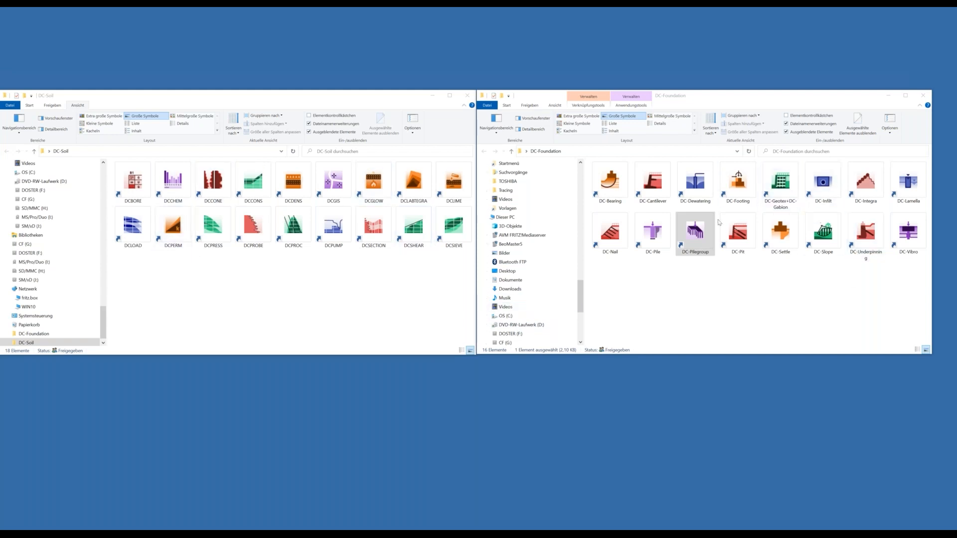
- Bring the DC-Foundation folder window to the front in File Explorer
left_click(694, 239)
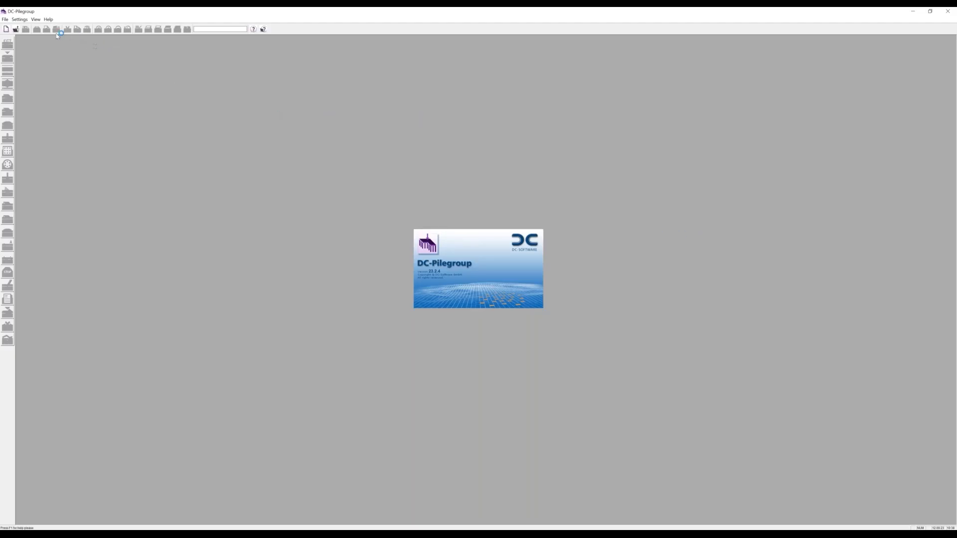
- Create a new blank pile-group document, Pilegroup1
left_click(7, 29)
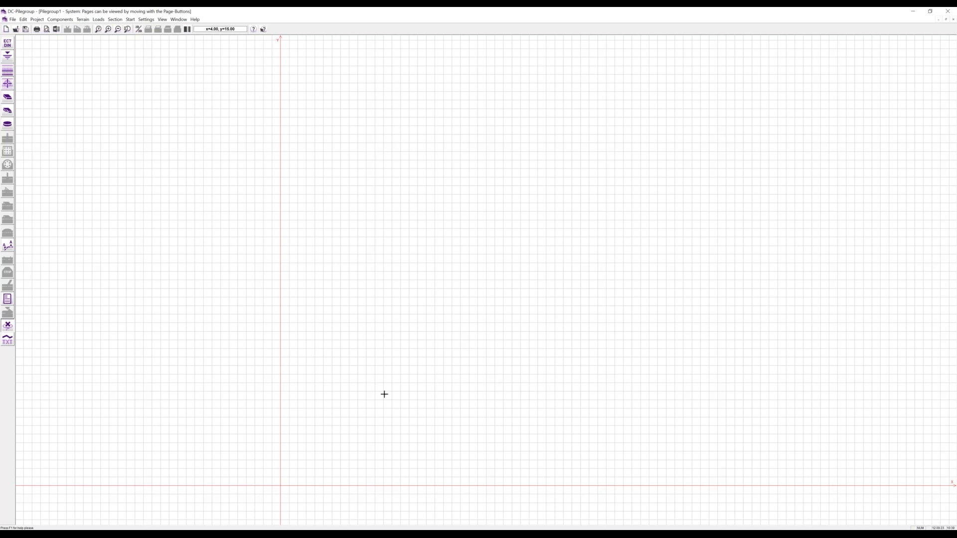
- Review the KPP piled-raft PDF in Acrobat, then minimize it to reveal the canvas
key("alt+Tab")
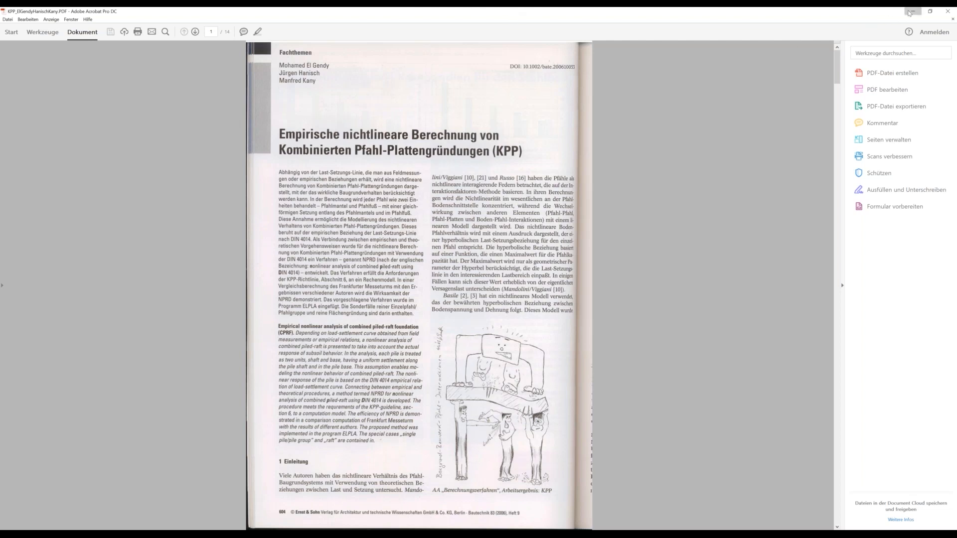
left_click(912, 11)
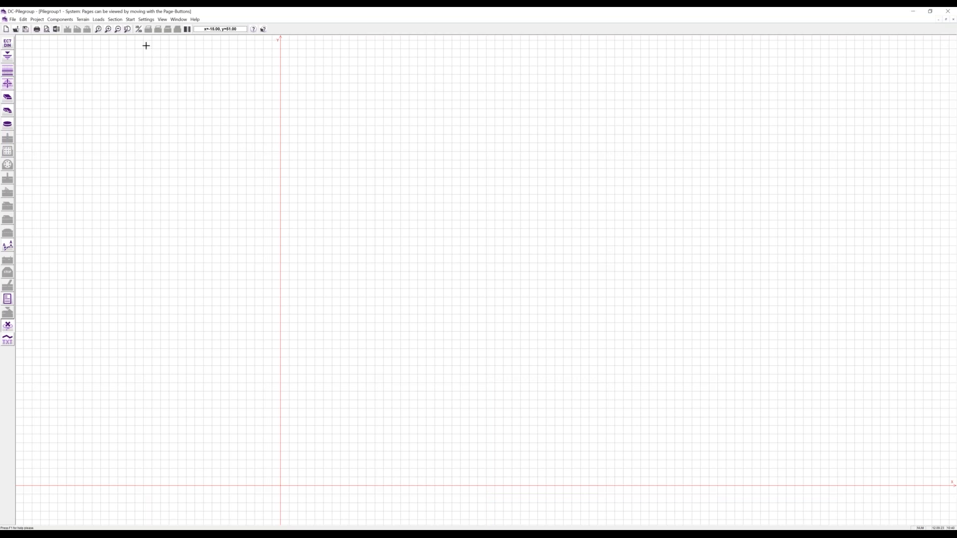
left_click(147, 20)
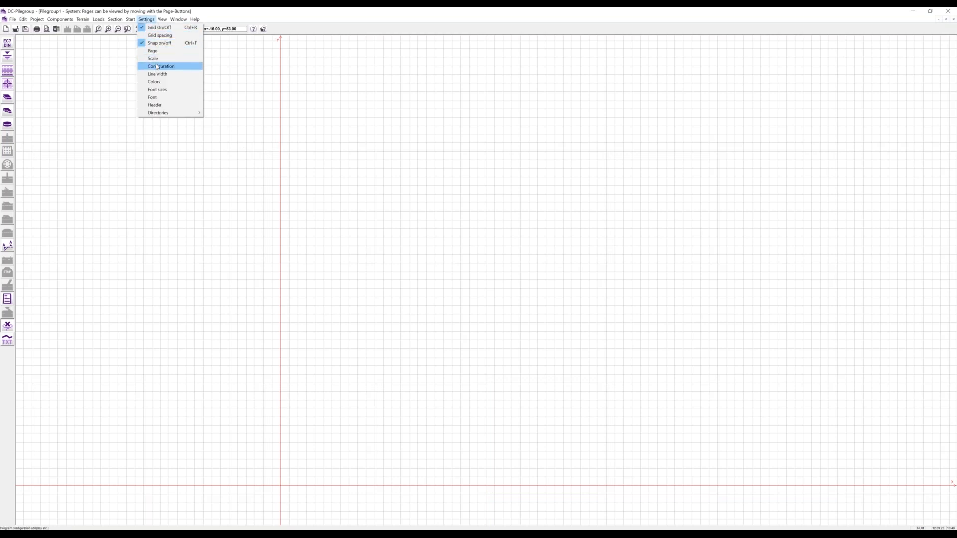
left_click(158, 67)
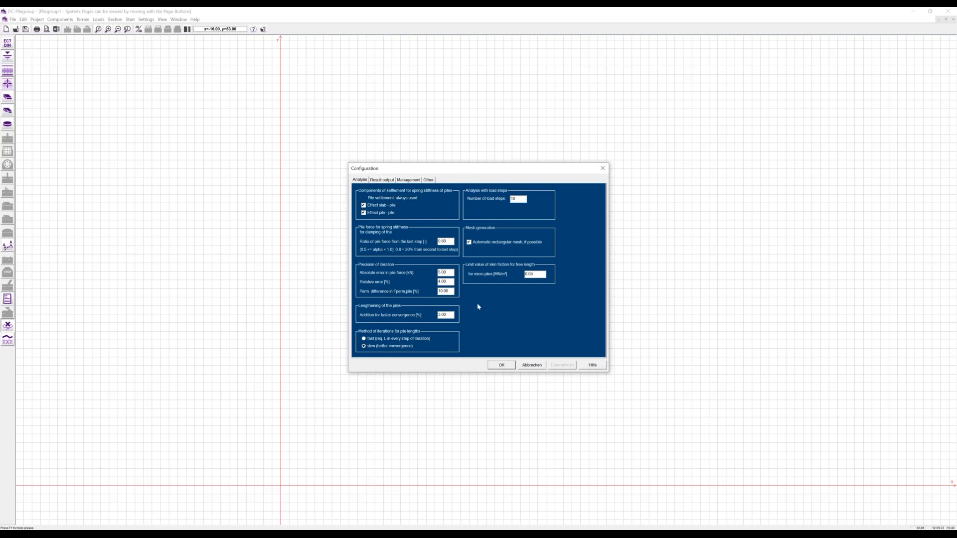
left_click(524, 366)
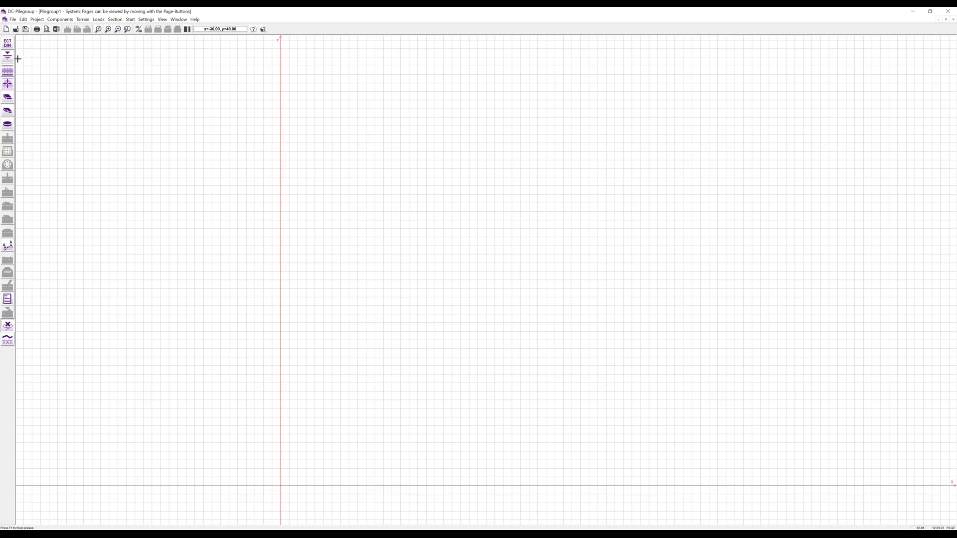
- Open the project settings and their analysis standard options, showing Eurocode 7 (DIN EN 1997-1)
left_click(8, 44)
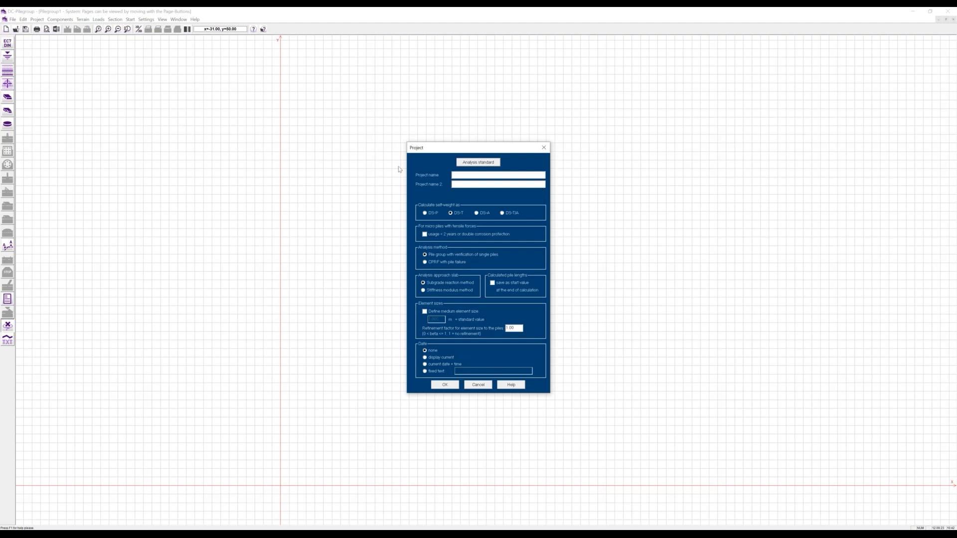
left_click(467, 163)
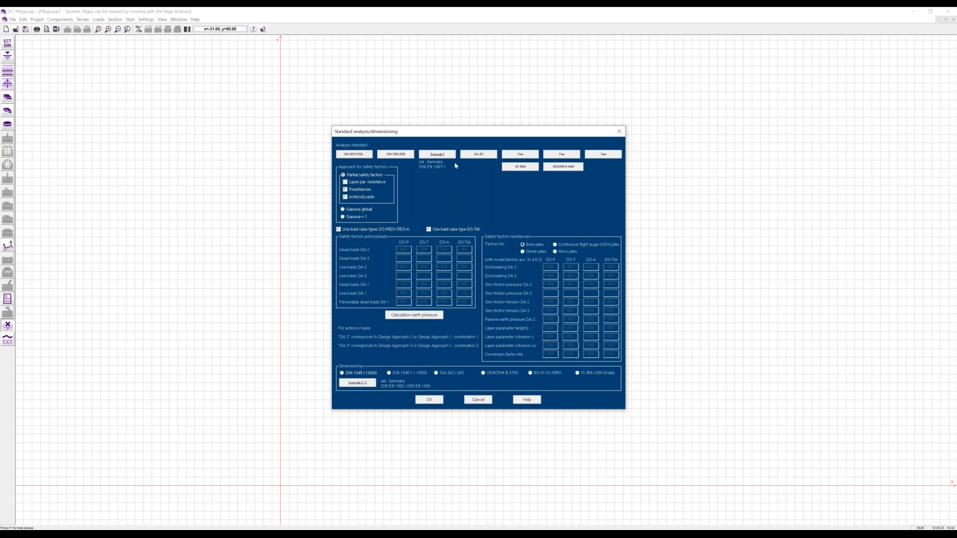
- Back out of the Eurocode 7 national standard choice and the analysis standard dialog unchanged
left_click(432, 156)
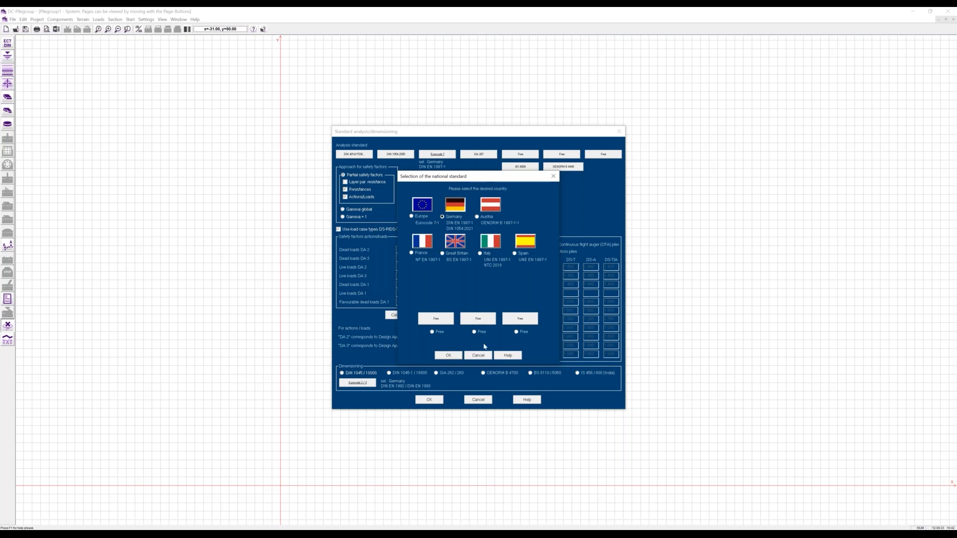
left_click(478, 355)
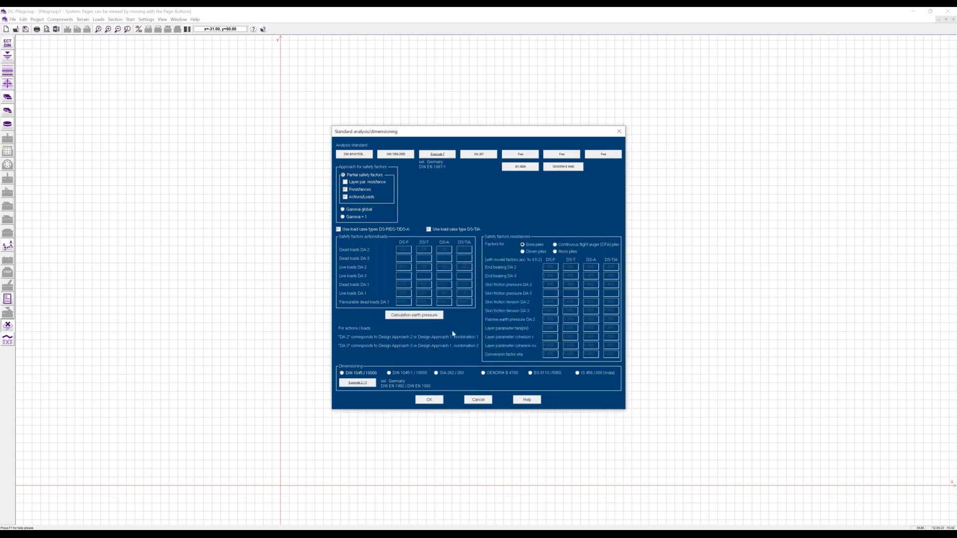
left_click(472, 400)
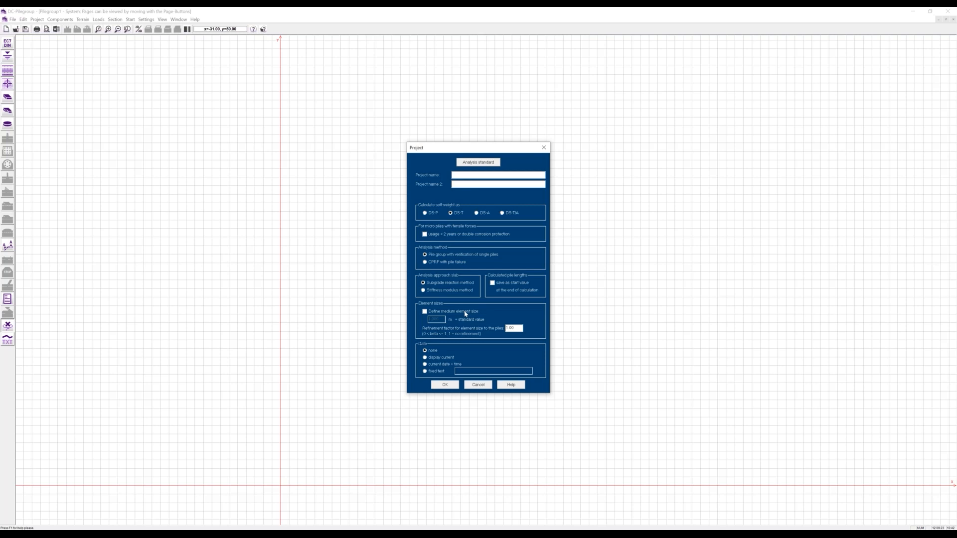
- Tick and untick 'Define medium element size' to keep the standard element size
left_click(424, 312)
left_click(424, 311)
- Confirm the Project settings and open the Soil layers dialog at layer 1
left_click(445, 386)
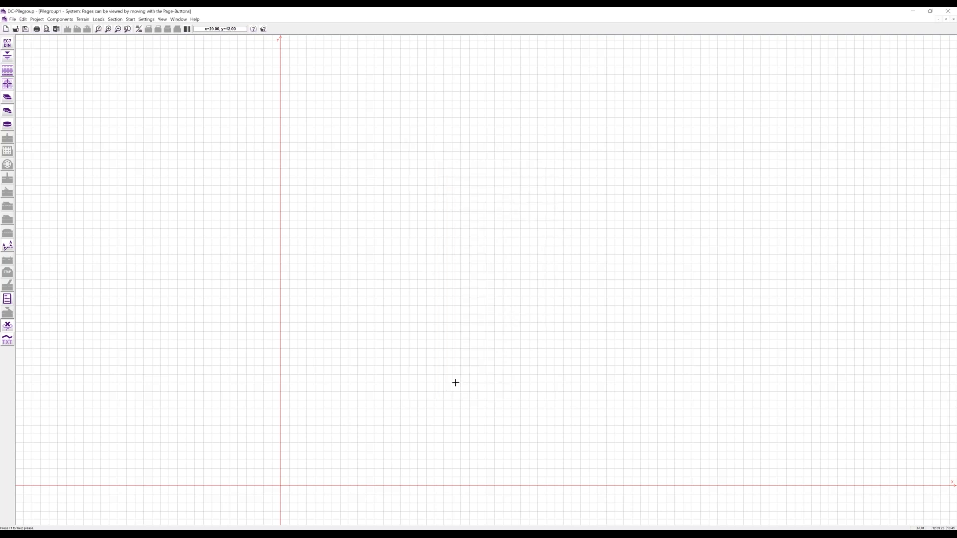
left_click(8, 71)
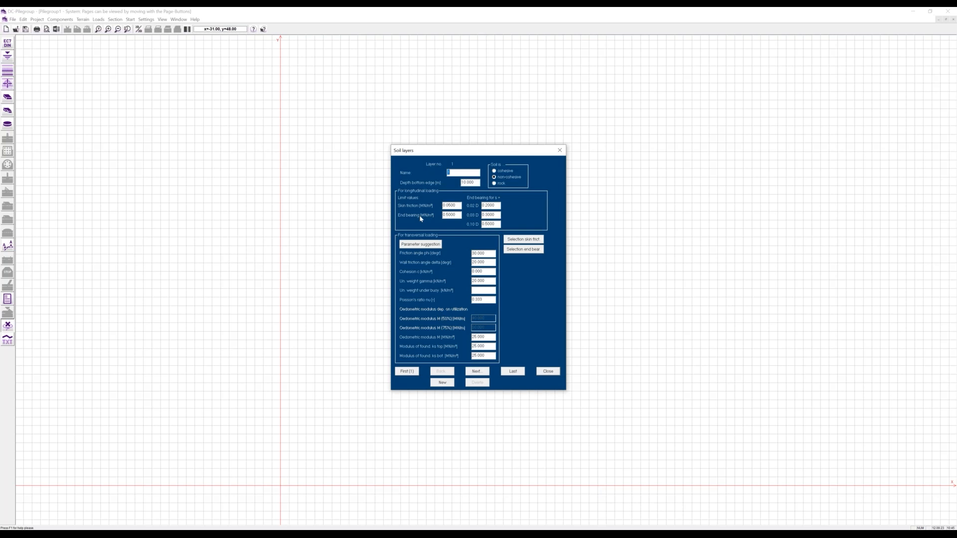
- Make soil layer 1 'Kies, dicht' with suggested parameters and a 6 m bottom depth
left_click(429, 249)
left_click(450, 238)
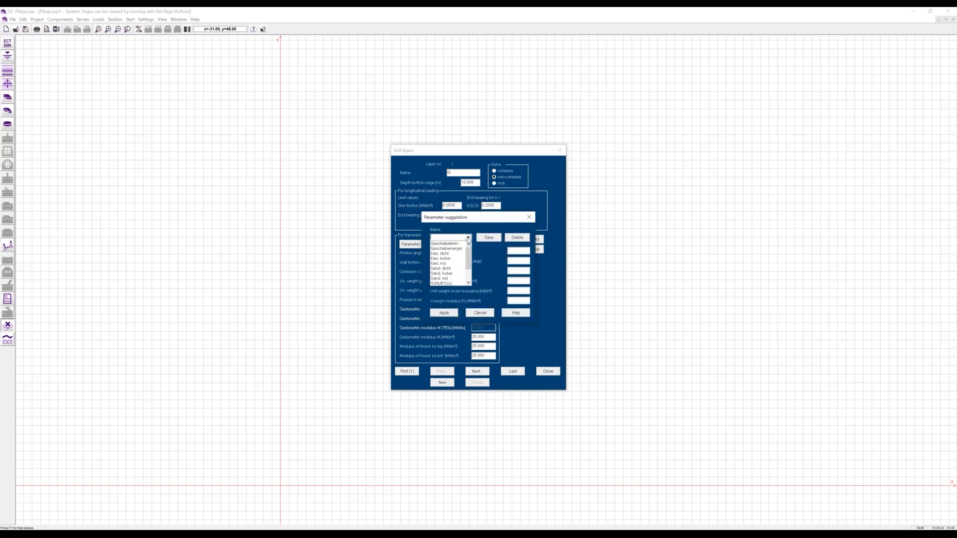
left_click(450, 253)
left_click(448, 316)
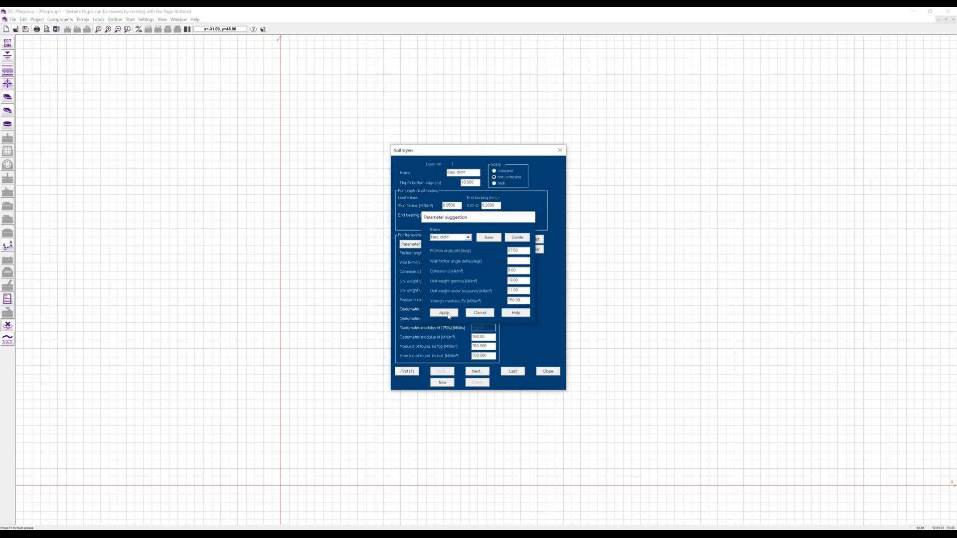
left_click_drag(474, 183, 452, 185)
type("6")
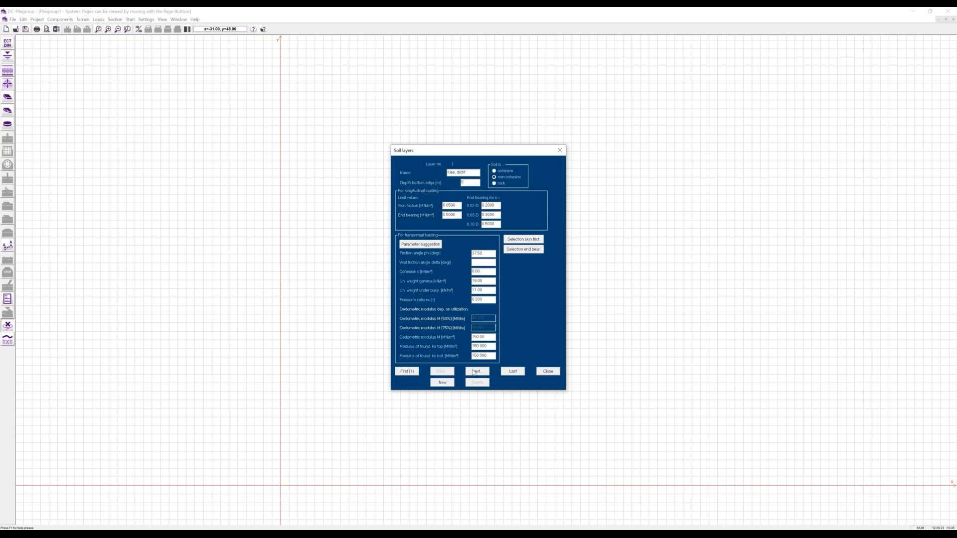
- Add soil layer 2 with the 'Sand, md.' suggested parameters and enter its bottom depth
left_click(450, 384)
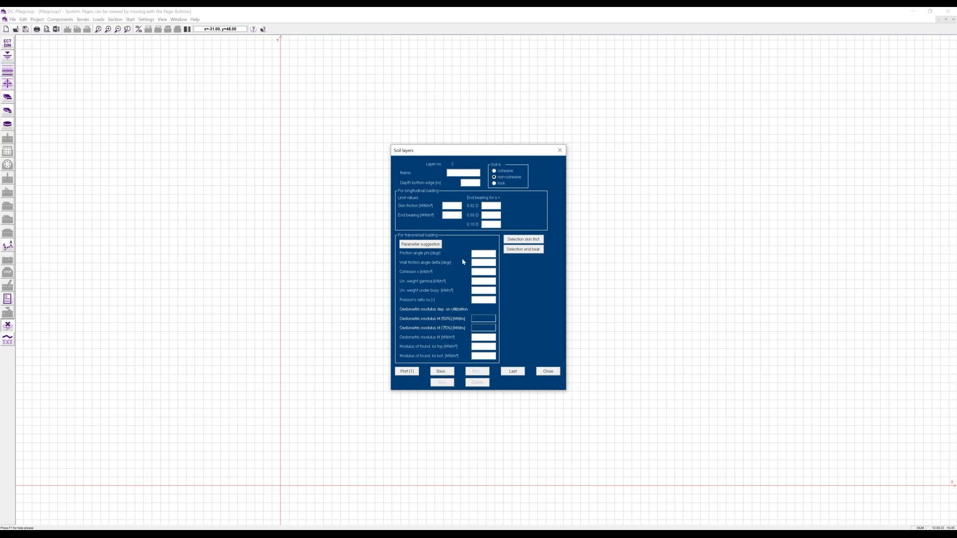
left_click(441, 244)
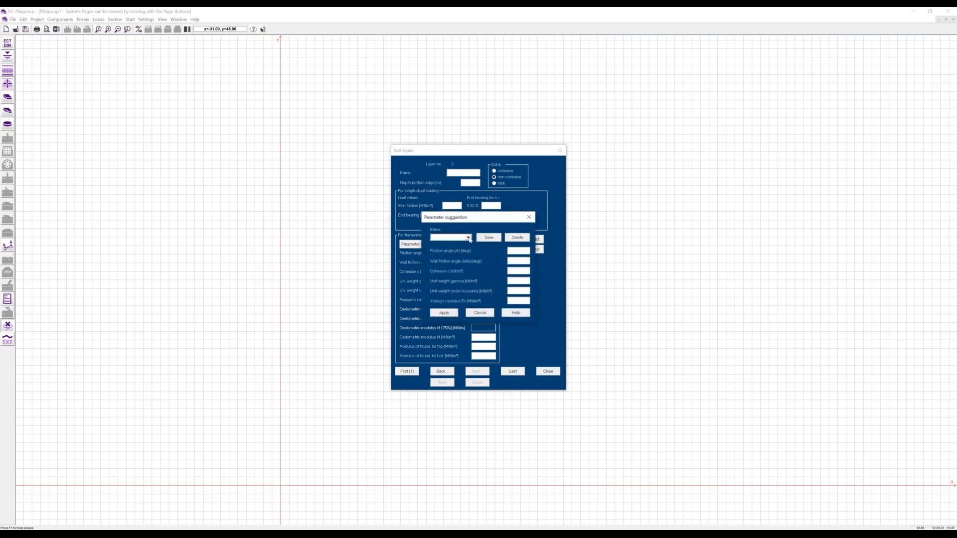
left_click(469, 240)
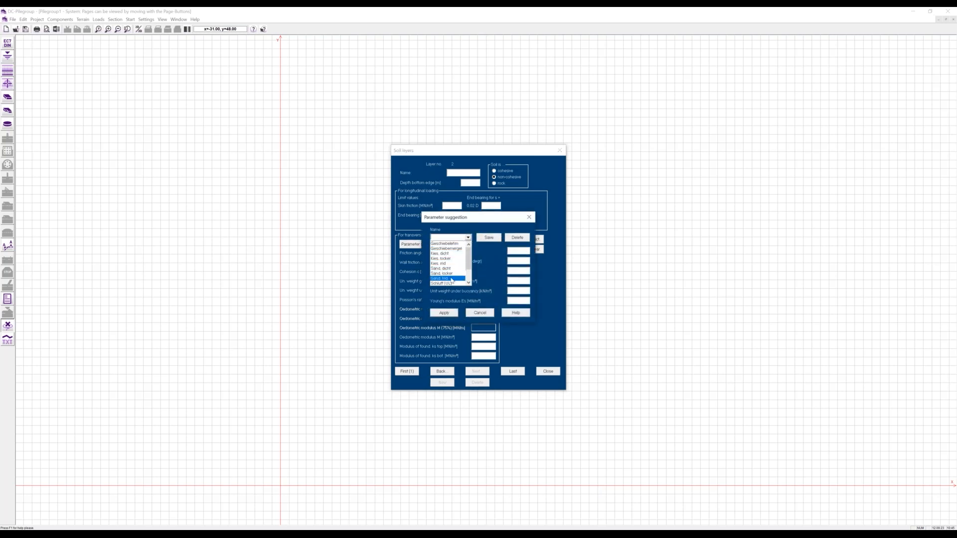
left_click(451, 279)
left_click(445, 312)
left_click(468, 182)
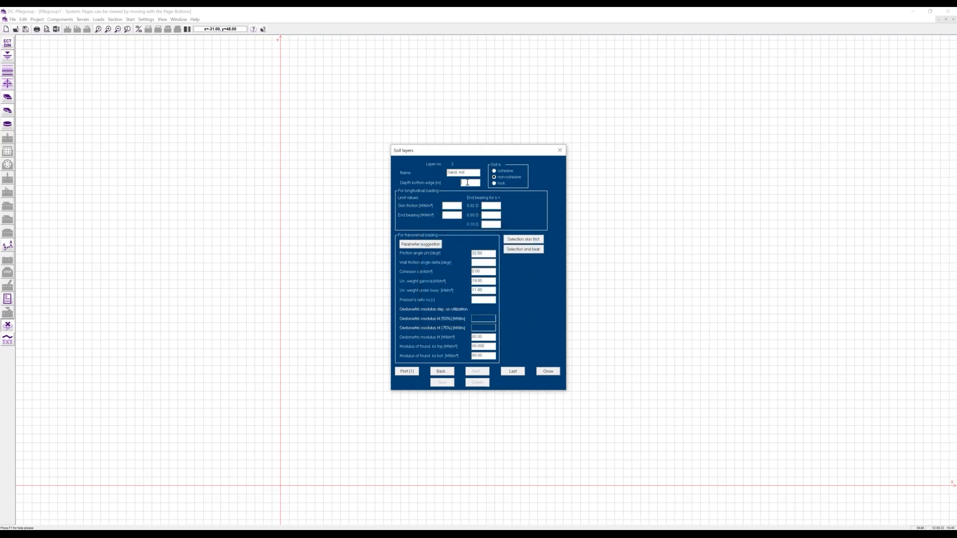
type("10")
- Take skin friction 0.0675 and the end bearing values from the reference tables
left_click(519, 240)
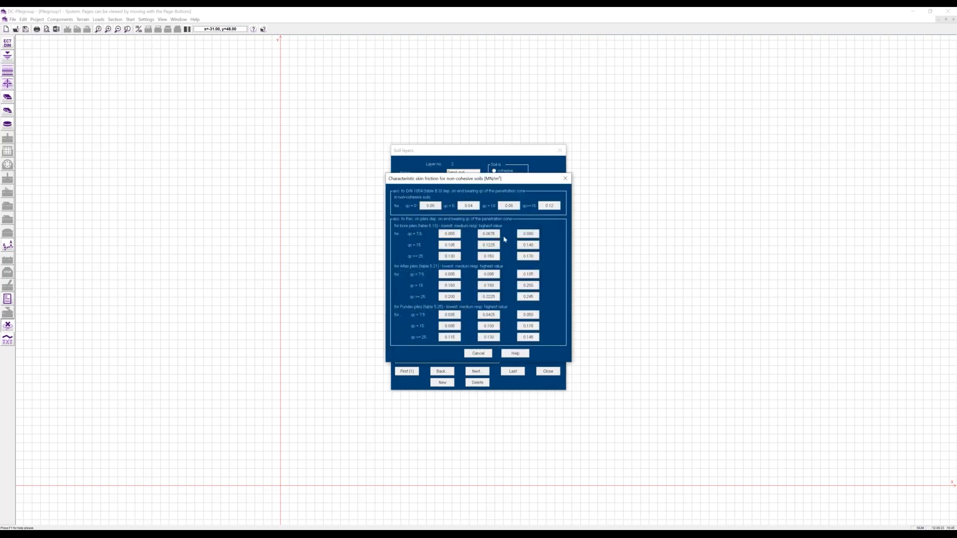
left_click(494, 234)
left_click(517, 251)
left_click(488, 238)
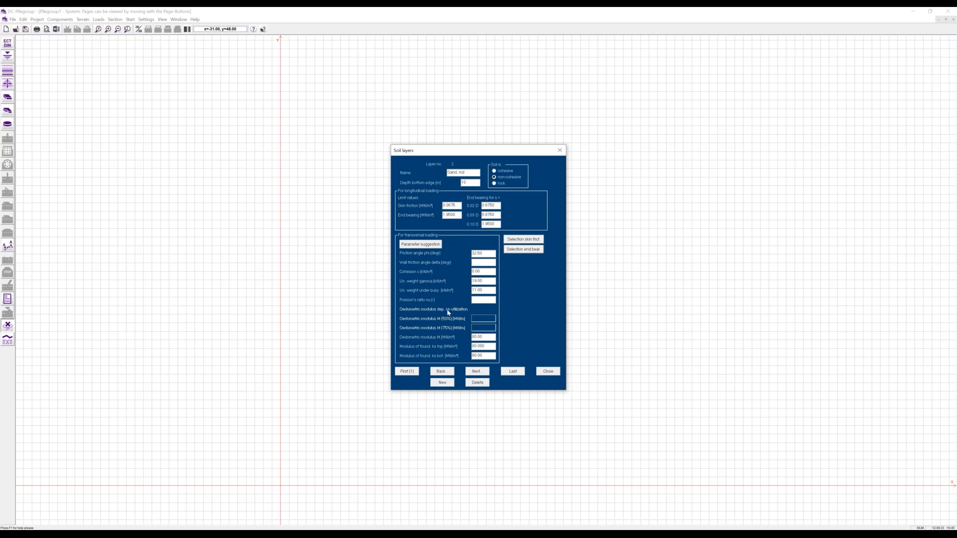
- Resolve the Poisson's ratio warnings with a valid value below 0.5 and close the Soil layers dialog
left_click(542, 371)
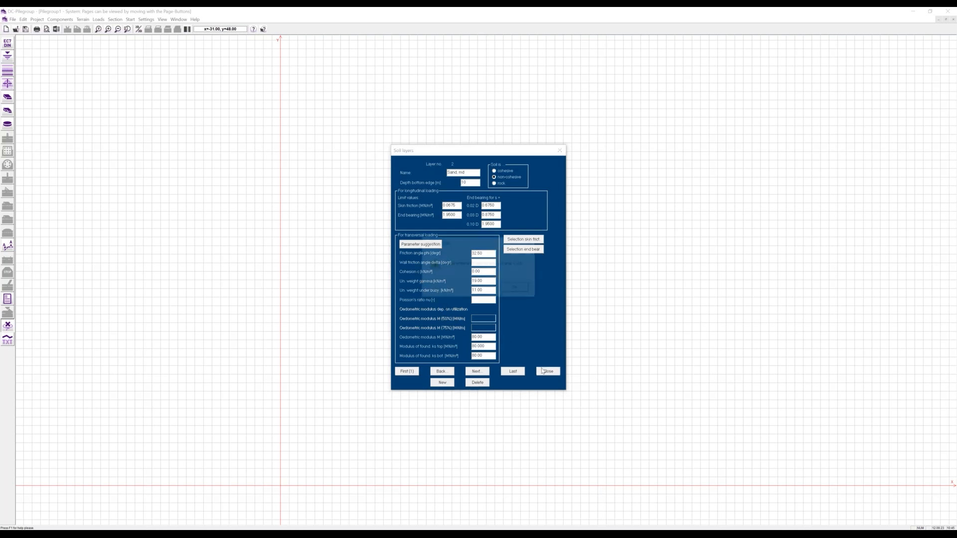
left_click(515, 288)
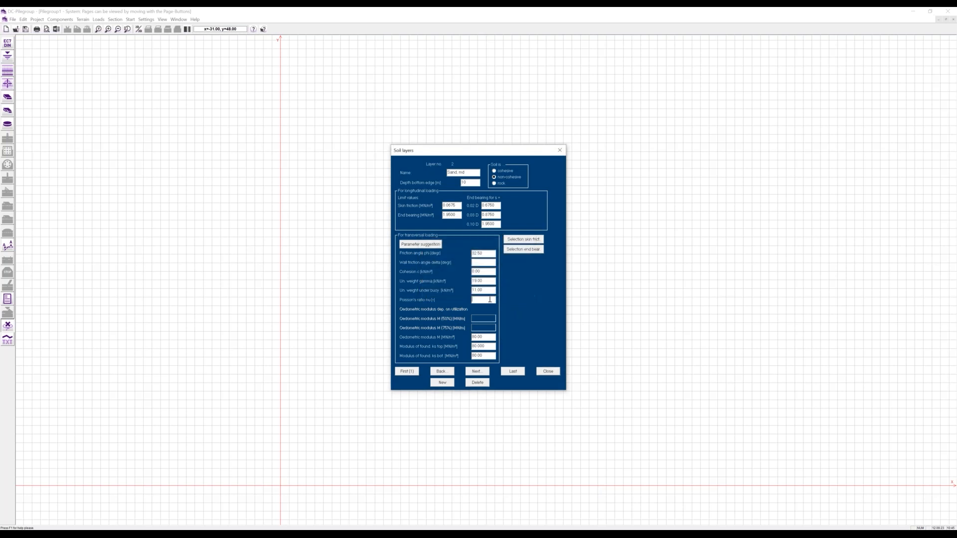
key("Return")
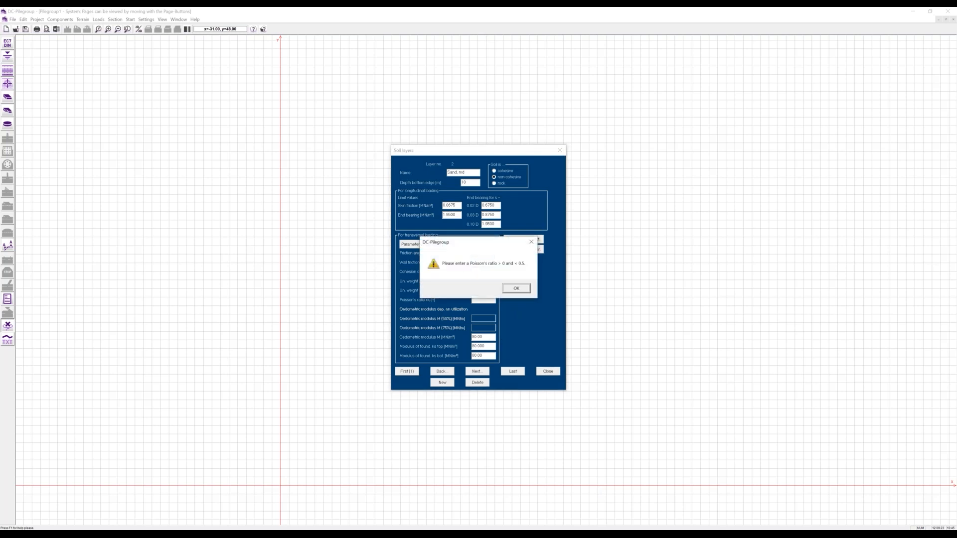
left_click(516, 288)
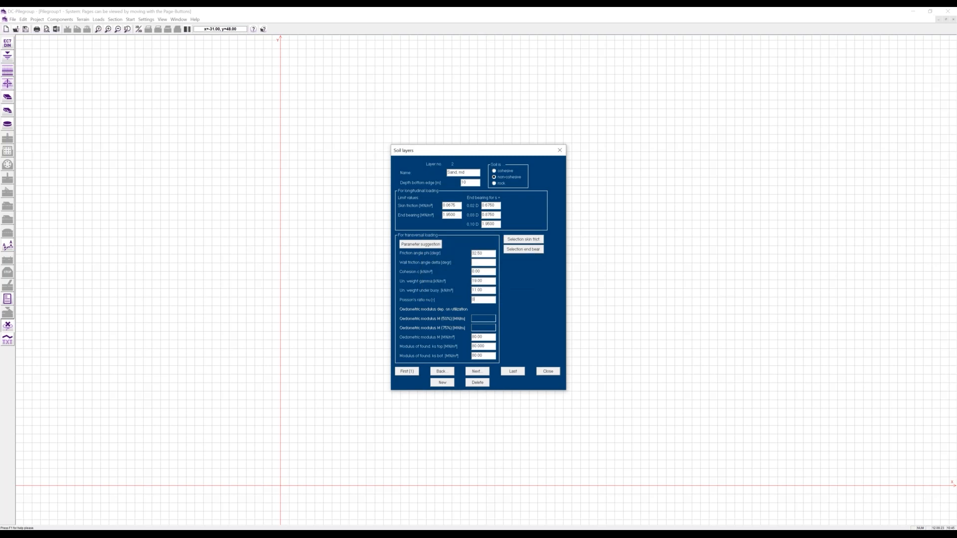
type(".5")
left_click(544, 371)
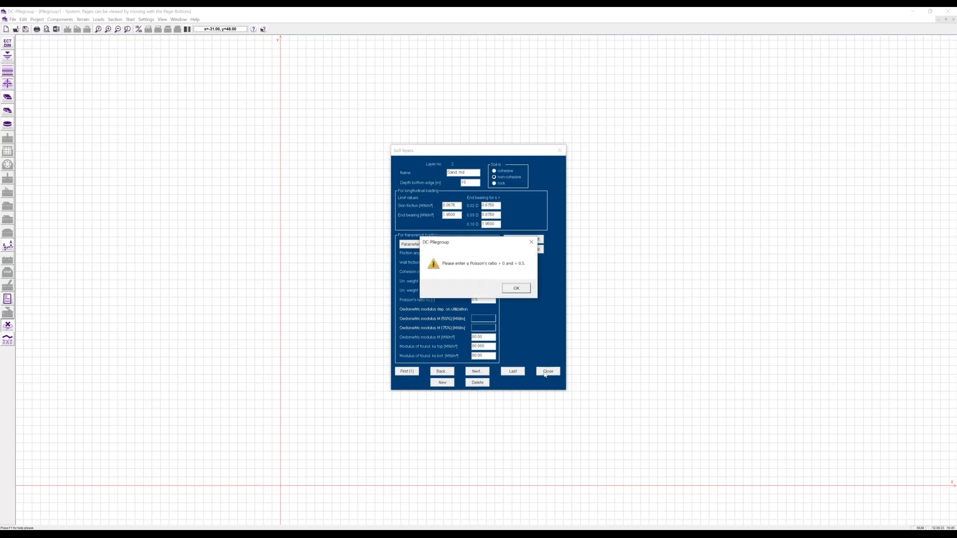
left_click(516, 288)
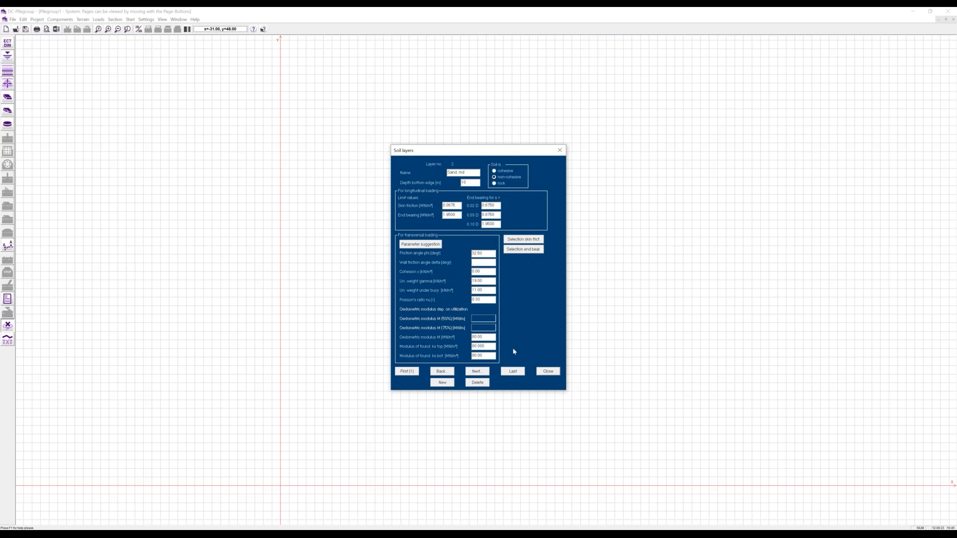
left_click(442, 371)
left_click(545, 372)
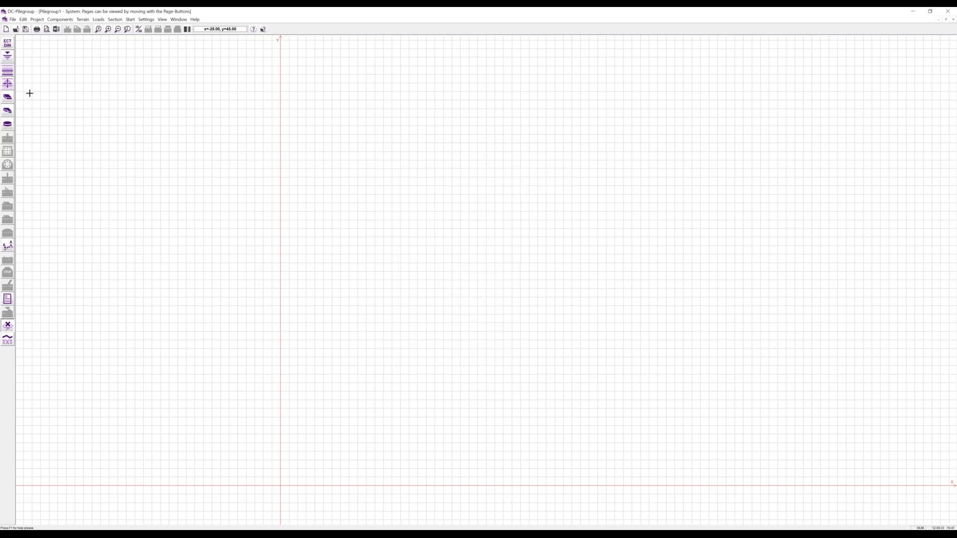
- Place bore points 1–4 at the upper-left, upper-right, lower-right and lower-left corners
left_click(10, 87)
left_click(237, 117)
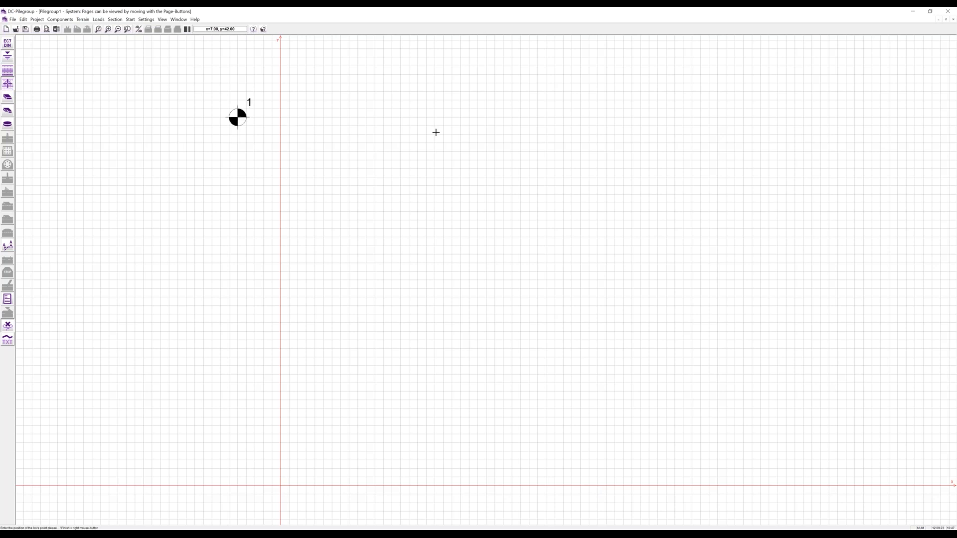
left_click(666, 125)
left_click(677, 511)
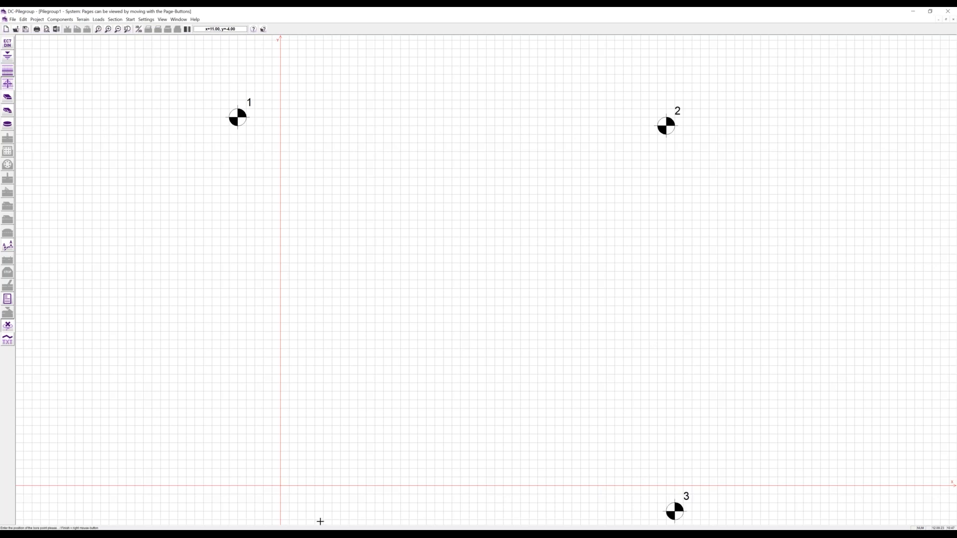
left_click(220, 512)
right_click(33, 88)
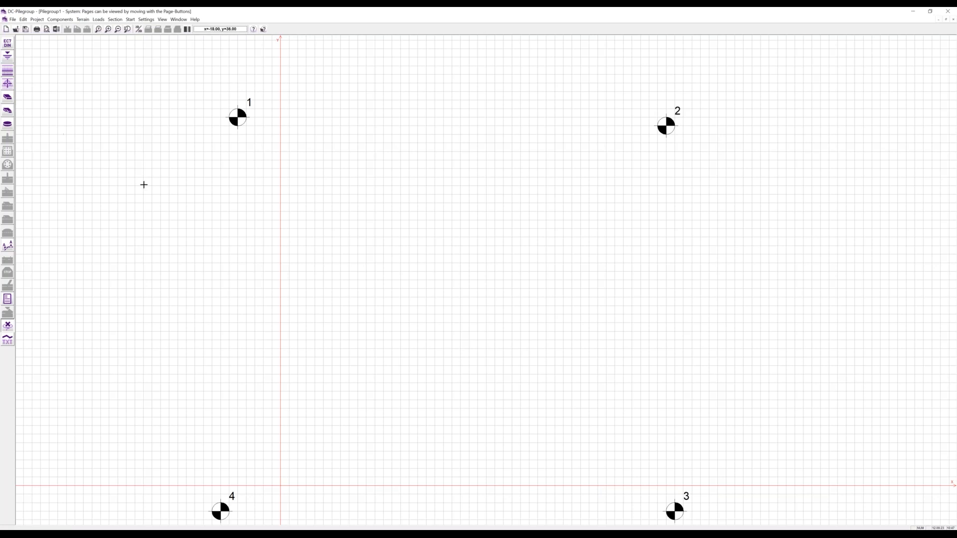
- Set bore point 1's first soil layer bottom depth to 3.5 m
left_click(238, 117)
double_click(238, 118)
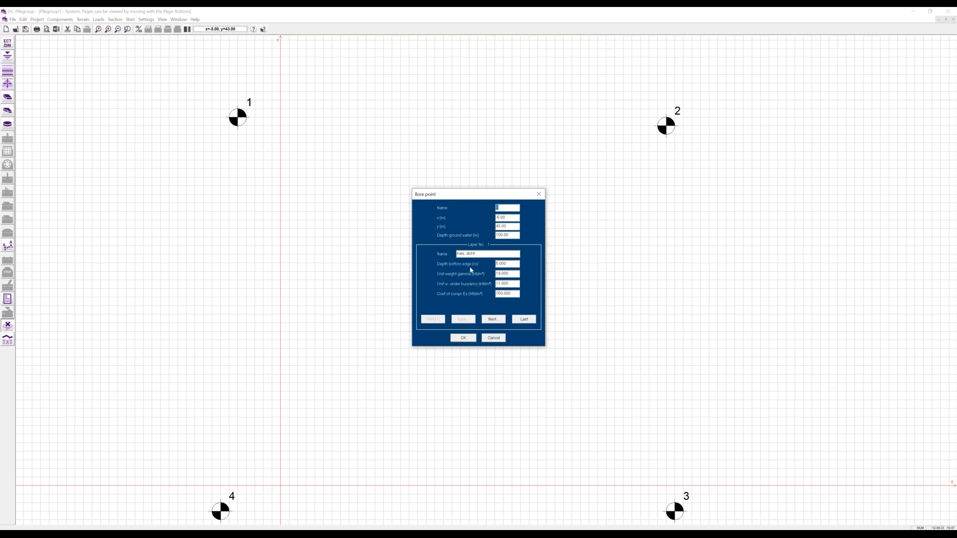
left_click_drag(508, 264, 481, 265)
type("3.5")
left_click(463, 338)
- Set bore point 2's first soil layer bottom depth to 6.5 m
double_click(666, 126)
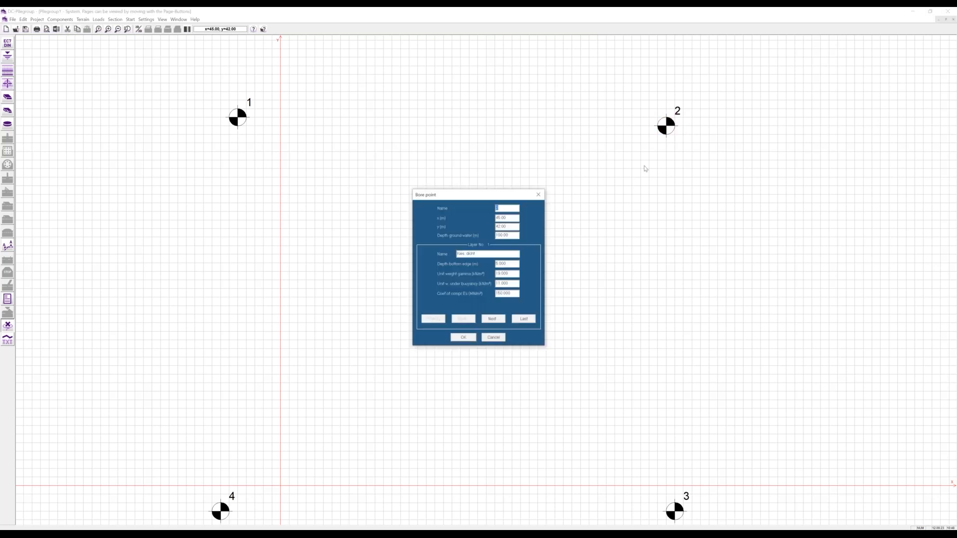
left_click(504, 264)
type("6.5")
left_click(460, 336)
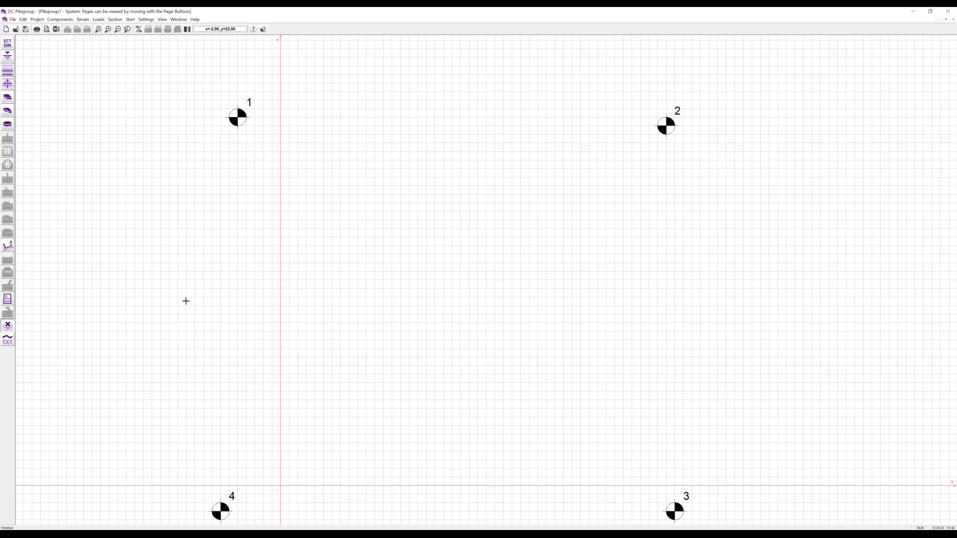
- Draw a polygonal L-shaped slab through its six corners, starting and closing at the origin
left_click(8, 111)
left_click(280, 482)
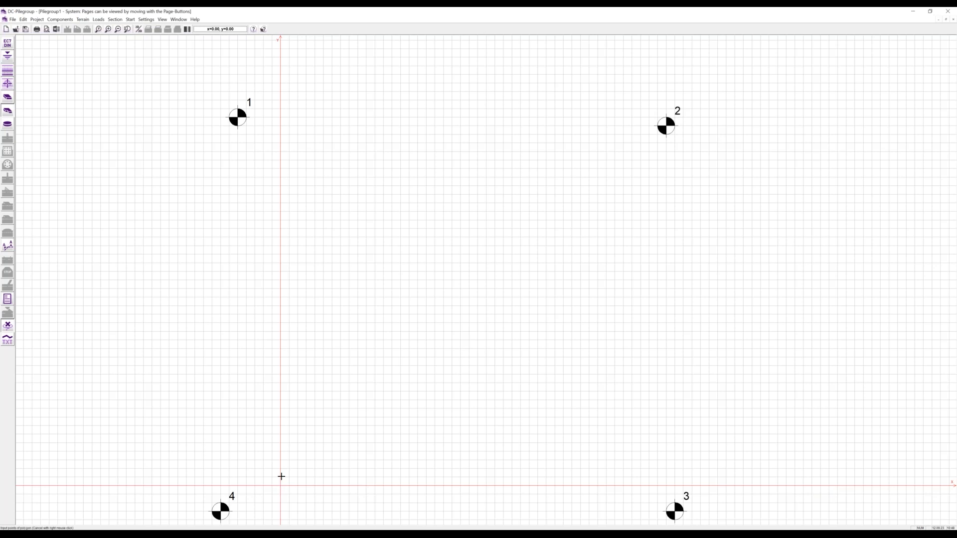
left_click(278, 399)
left_click(367, 399)
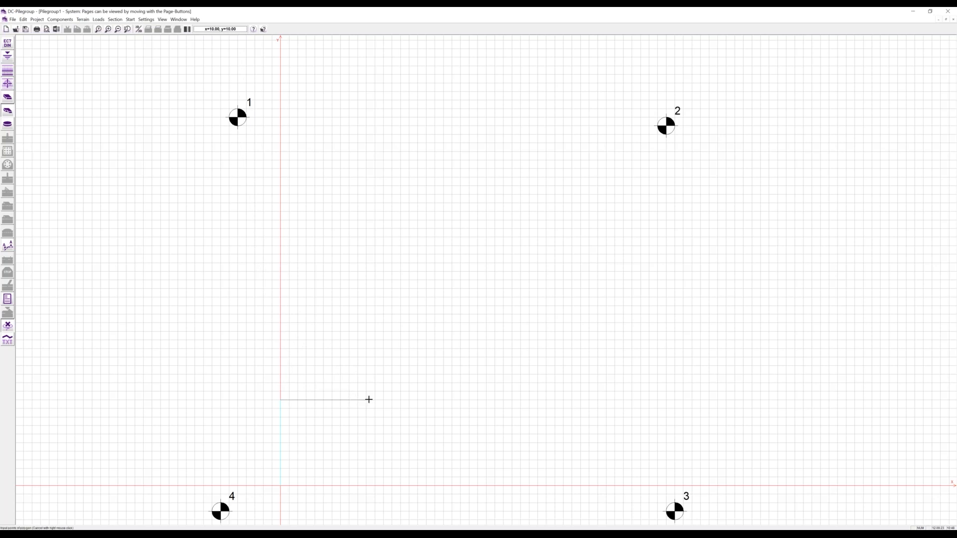
left_click(366, 314)
left_click(452, 314)
left_click(452, 485)
left_click(280, 485)
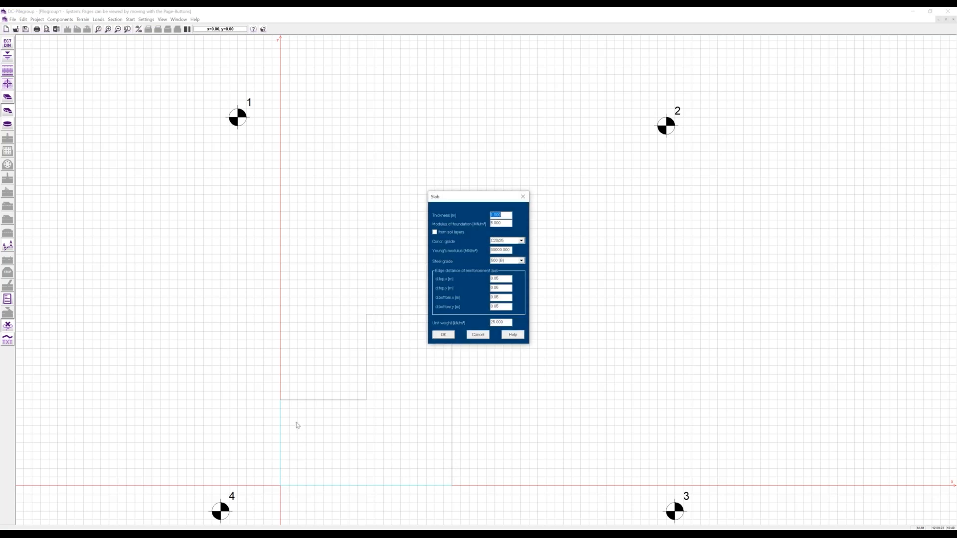
- Edit the slab thickness and take its foundation modulus from the soil layers
type("0.5")
left_click(436, 233)
left_click(444, 335)
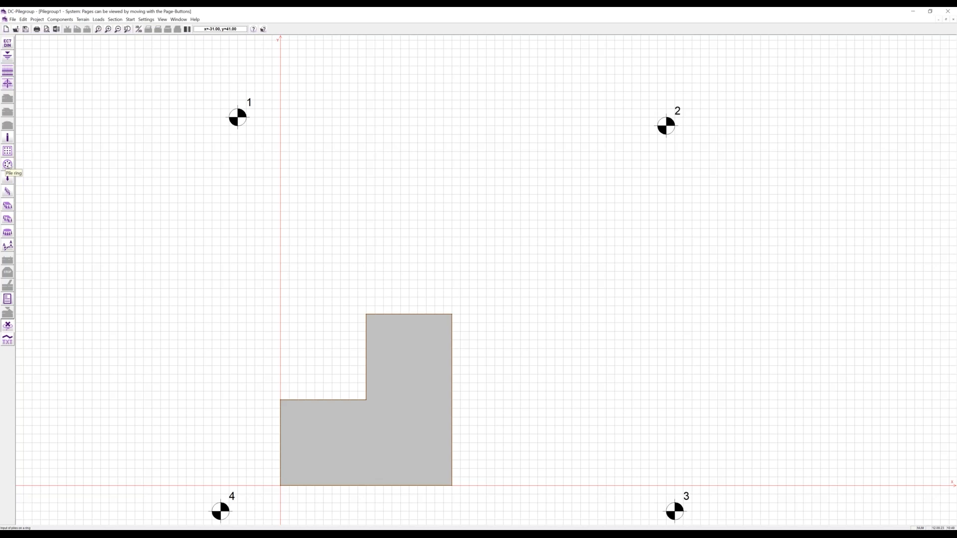
- Define a pile grid by base line and width across the slab's lower part, accepting the pile counts
left_click(11, 154)
left_click(294, 473)
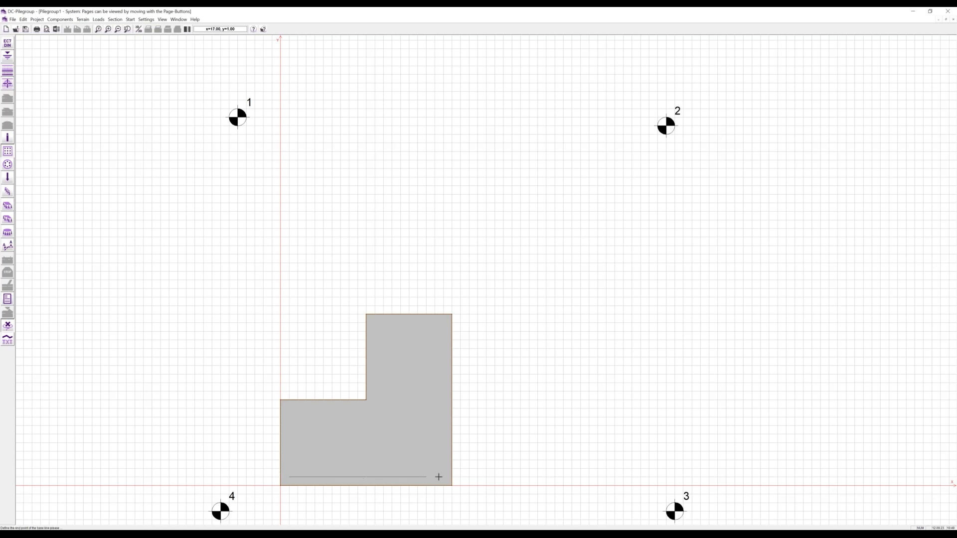
left_click(444, 474)
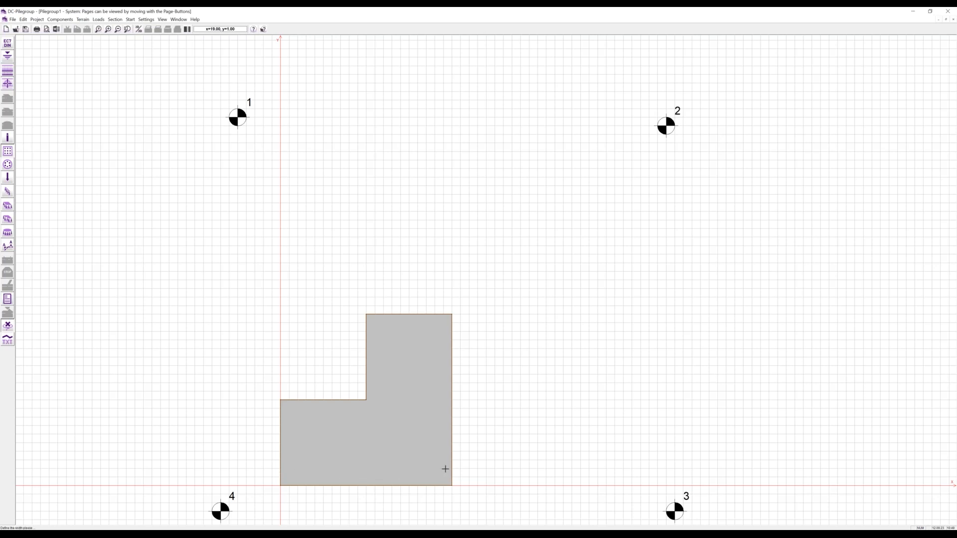
left_click(443, 408)
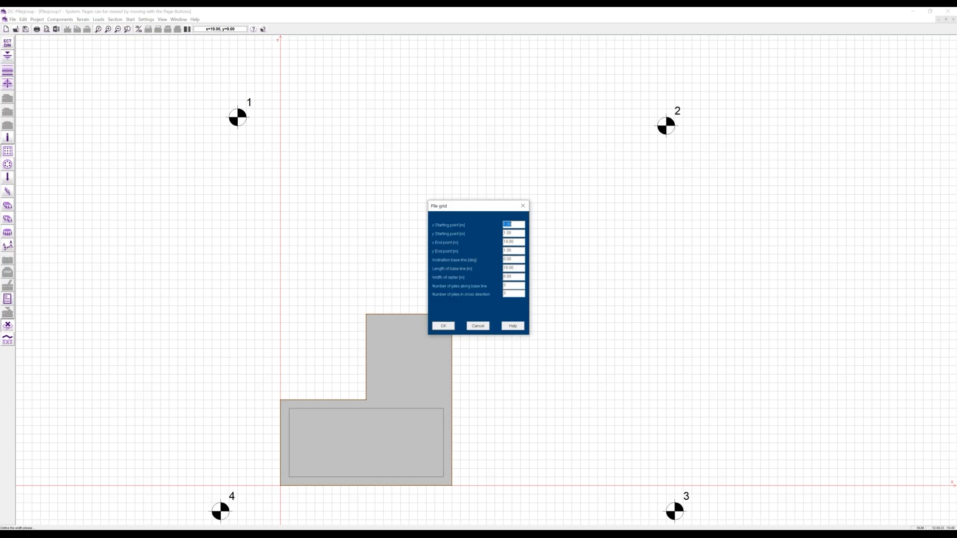
double_click(510, 287)
left_click(452, 327)
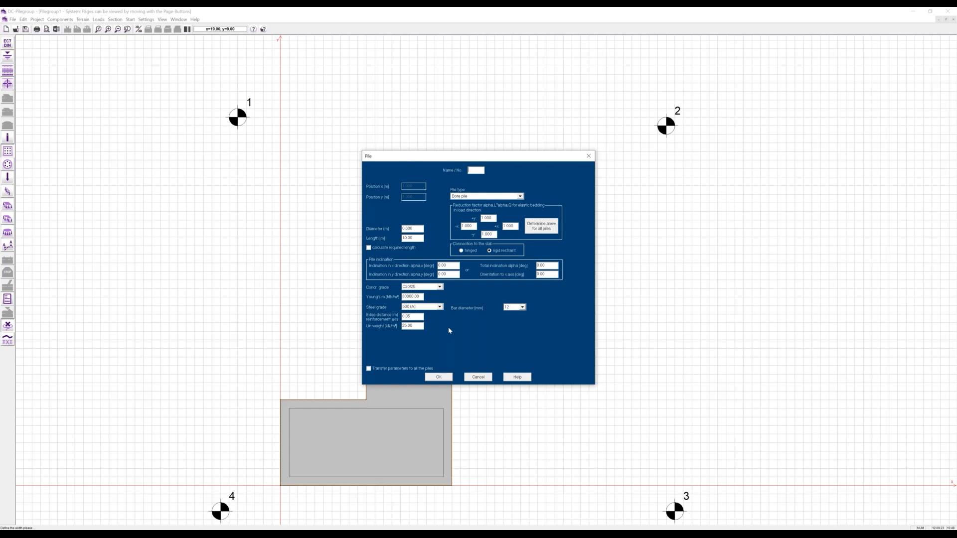
- Keep Bore pile as the pile type, creating 32 piles in the lower part
left_click(519, 196)
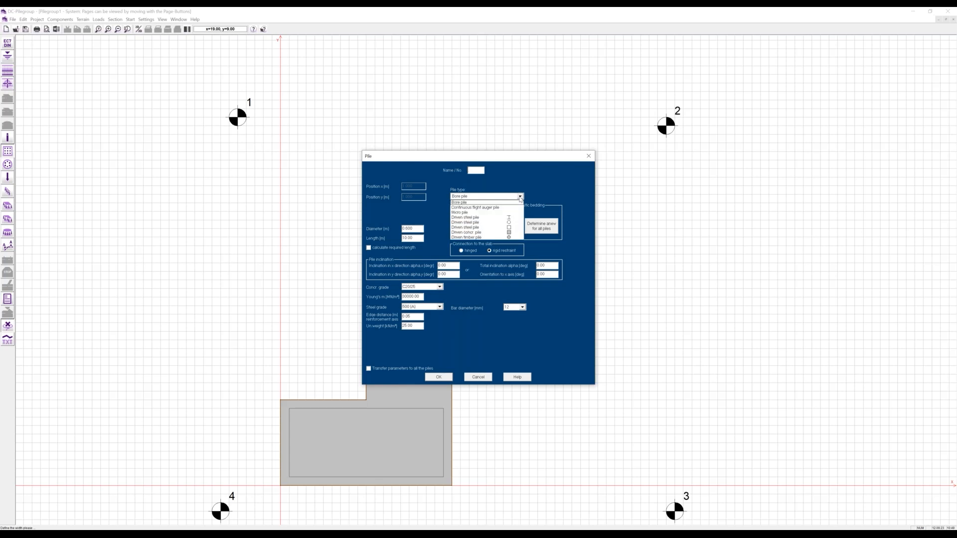
left_click(477, 197)
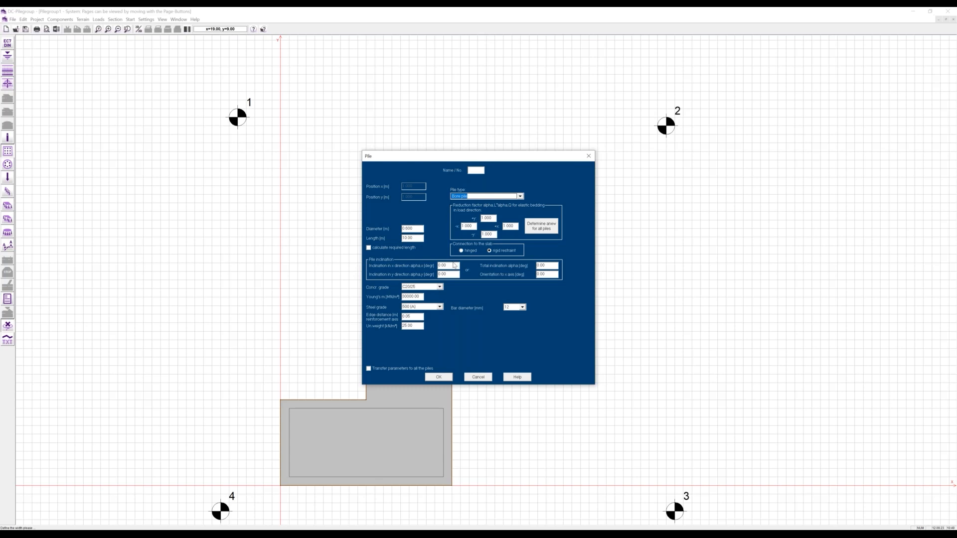
left_click(432, 377)
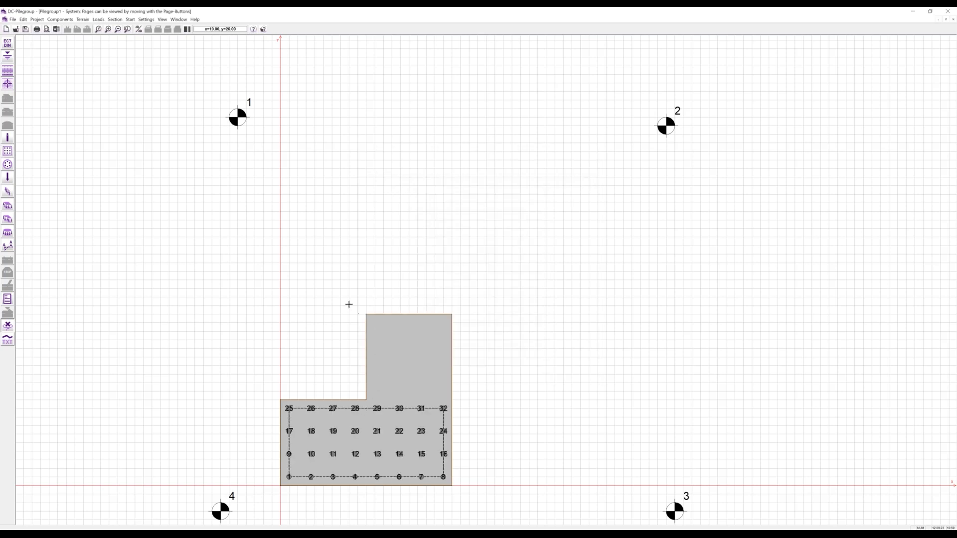
- Add a 4 by 4 pile grid across the slab's upper part, creating piles 33–48
left_click(8, 151)
left_click(376, 322)
left_click(442, 326)
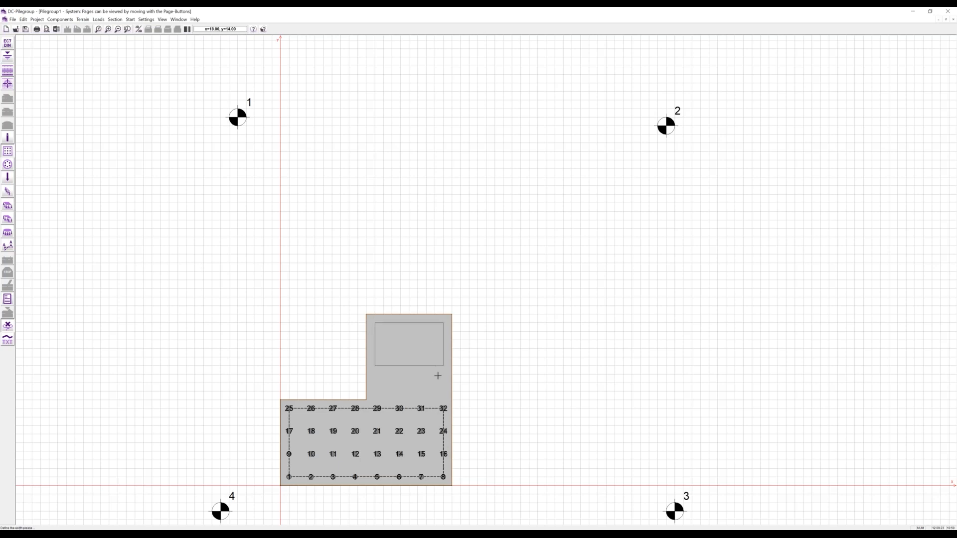
left_click(438, 388)
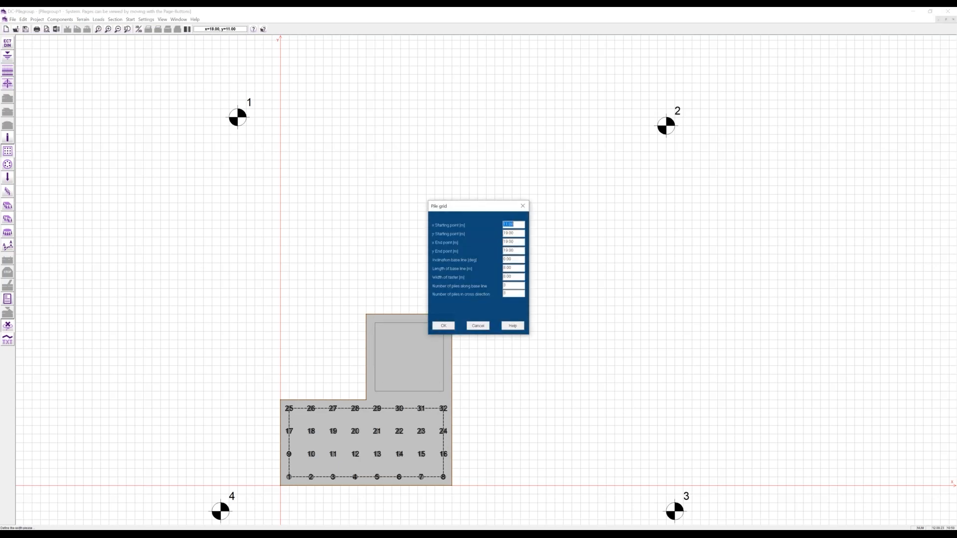
double_click(501, 285)
type("4")
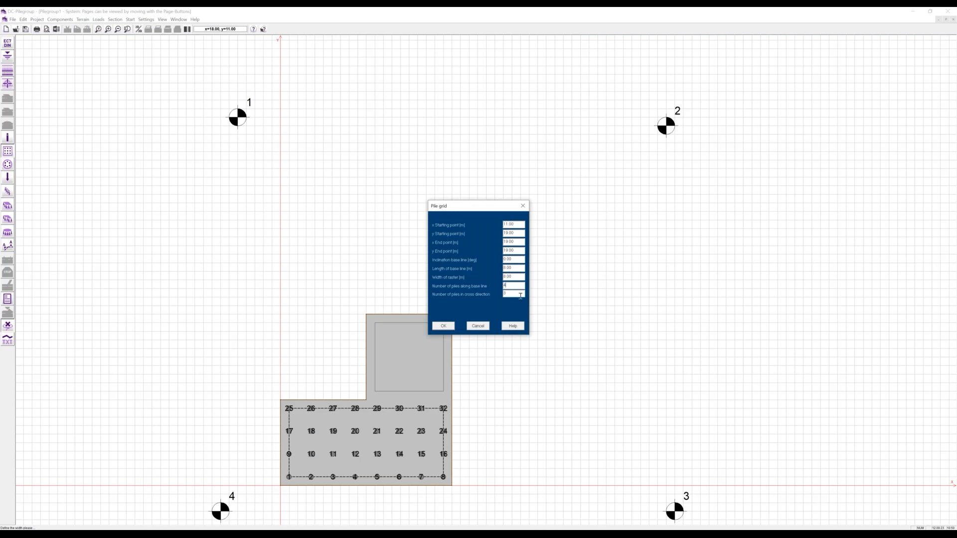
key("Tab")
type("4")
left_click(443, 326)
left_click(439, 378)
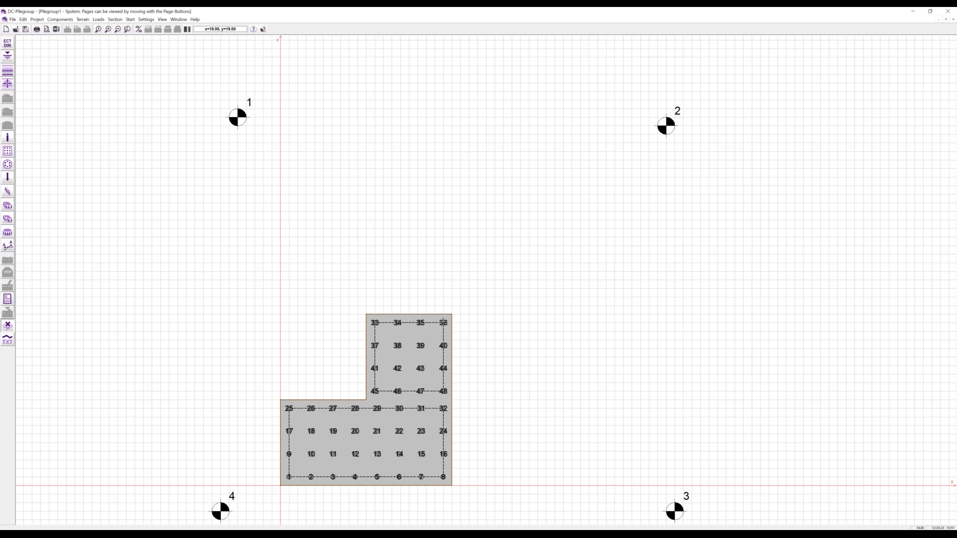
- Give pile 36 a total inclination of 30° with 45° orientation
double_click(443, 322)
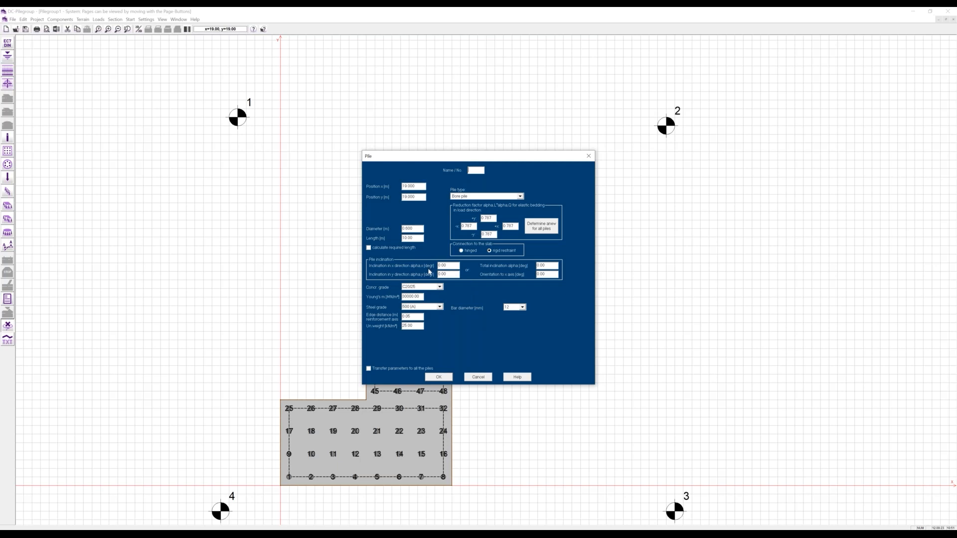
double_click(542, 266)
type("30")
key("Tab")
type("45")
left_click(439, 377)
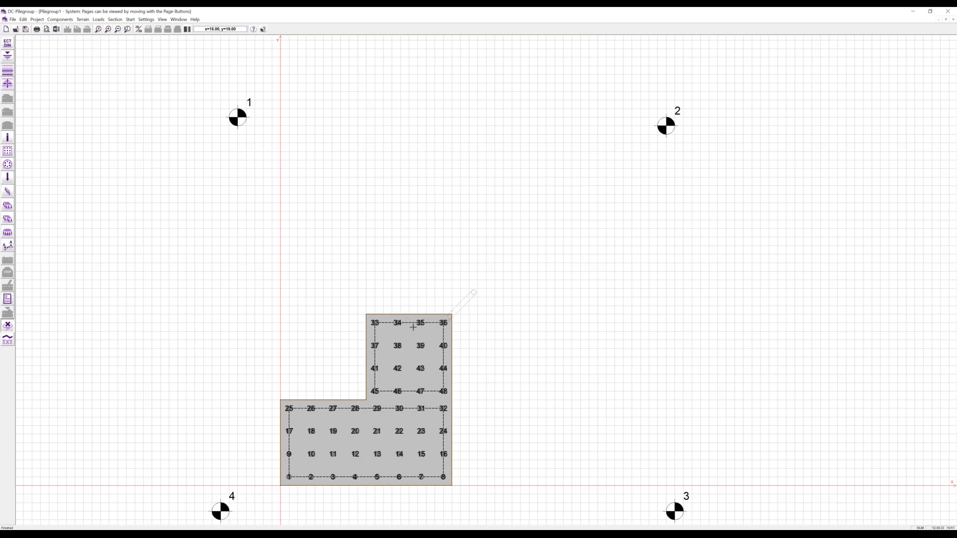
- Recheck pile 36's inclined settings and view pile 39 without changing it
double_click(443, 323)
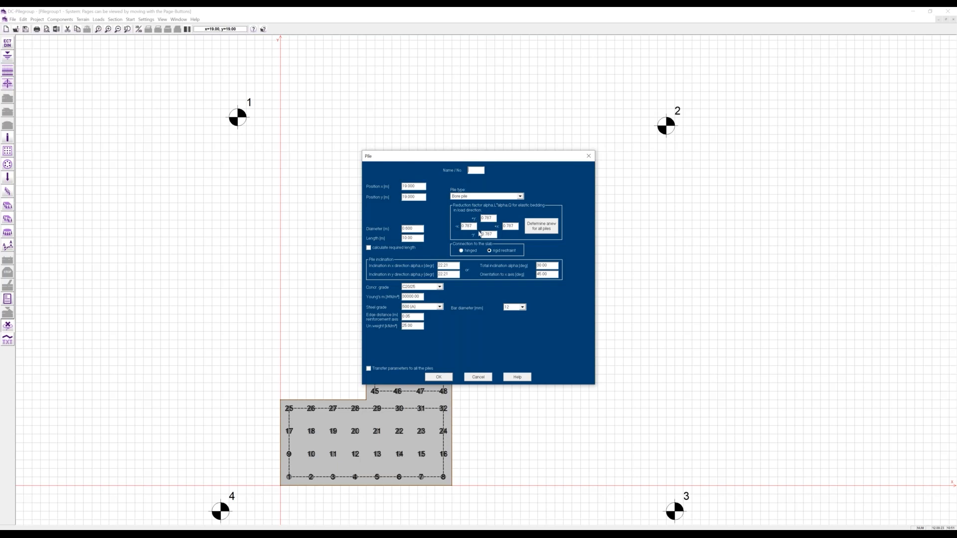
left_click(439, 377)
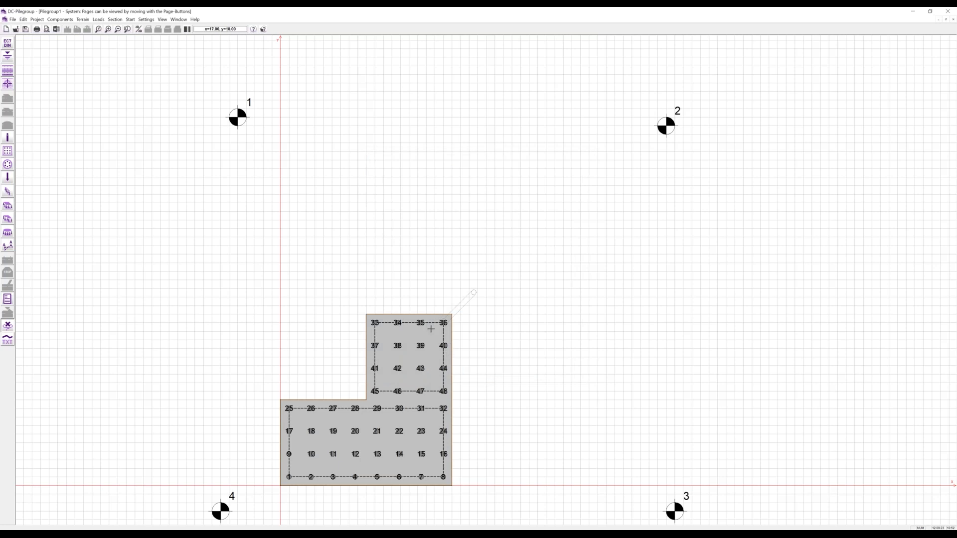
double_click(420, 346)
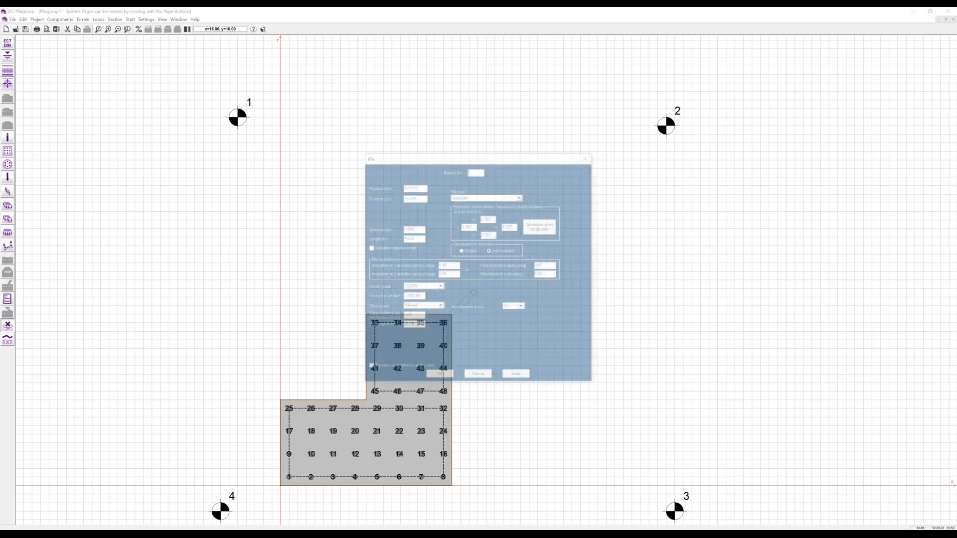
left_click(478, 377)
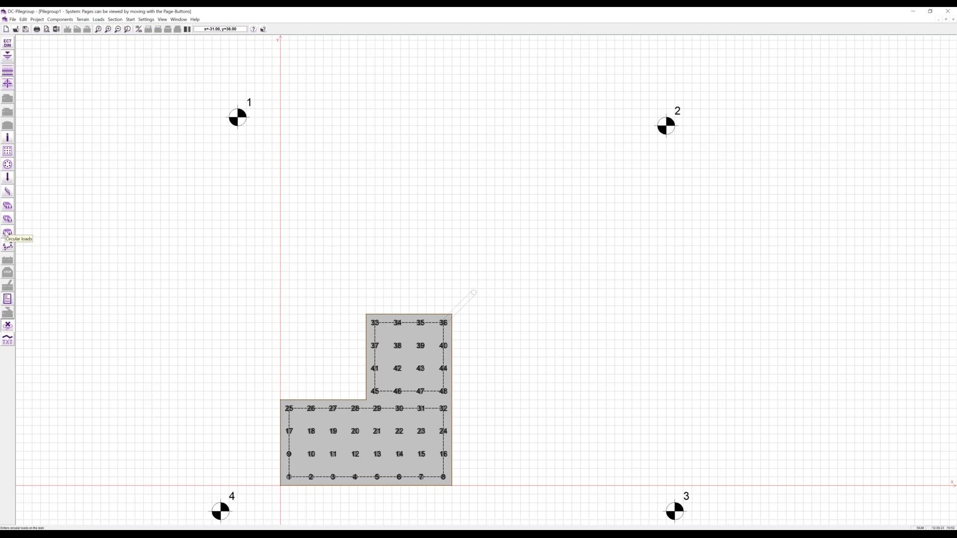
- Add a 50 kN/m vertical line load in load case G from pile 25 to pile 32
left_click(8, 191)
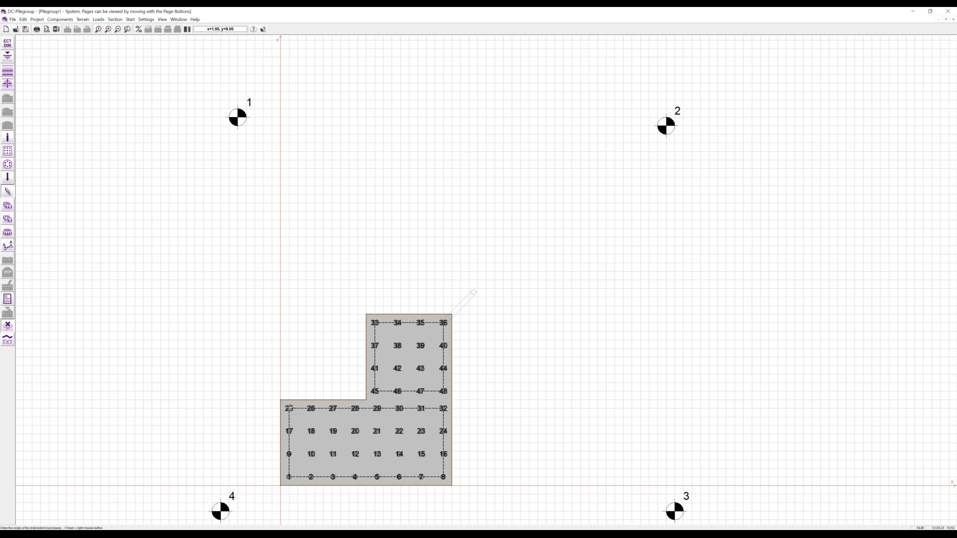
left_click(290, 407)
left_click(443, 408)
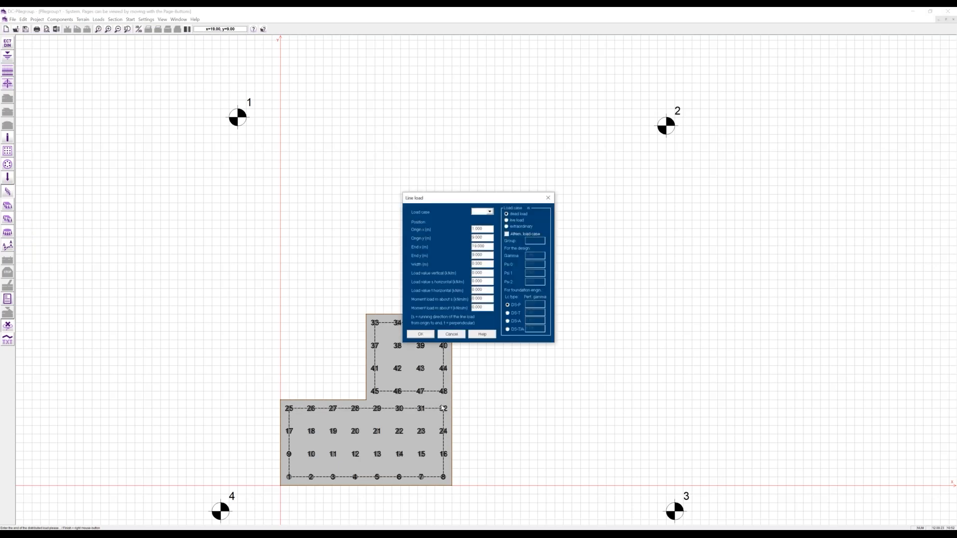
type("G")
left_click(473, 273)
type("5")
left_click(420, 334)
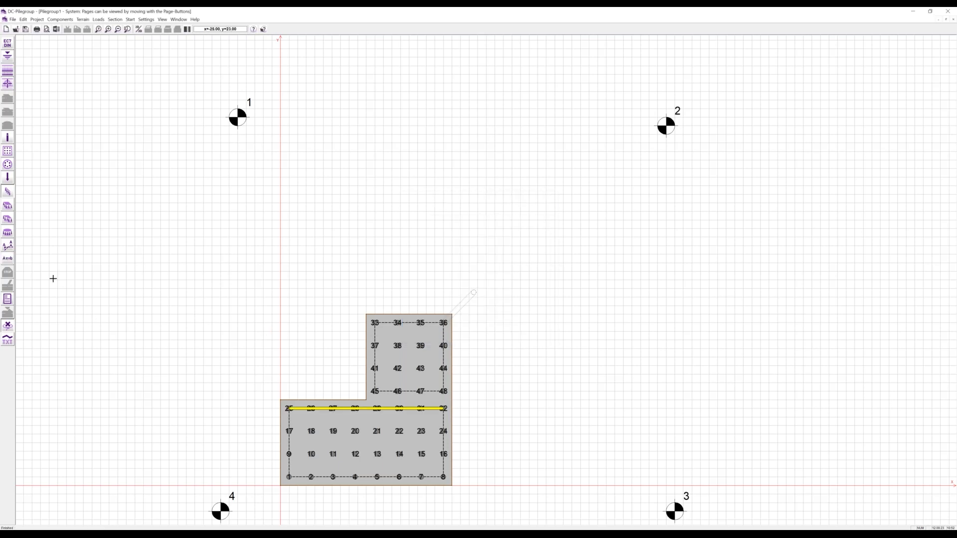
- Outline a polygonal area load around the L-shaped cap's six corners, starting at the origin
left_click(7, 221)
left_click(281, 484)
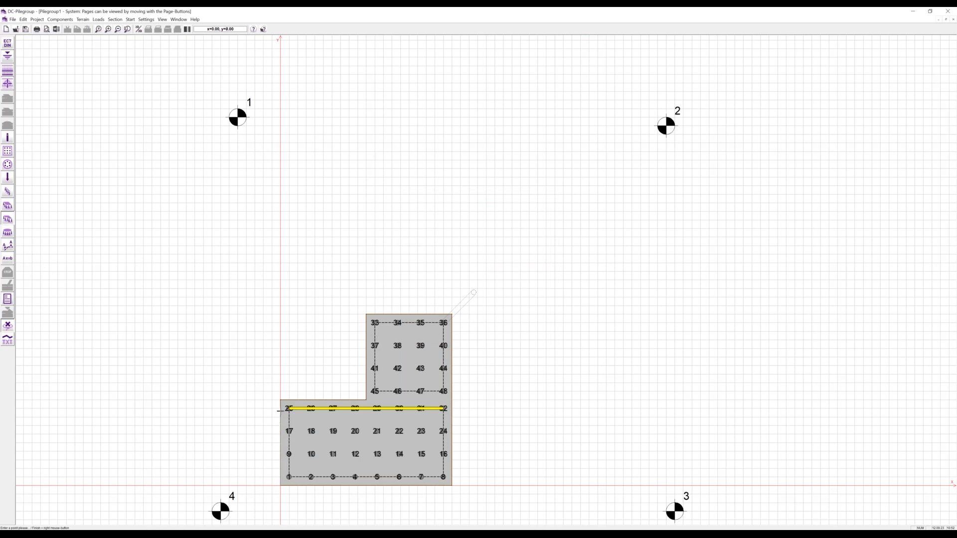
left_click(281, 402)
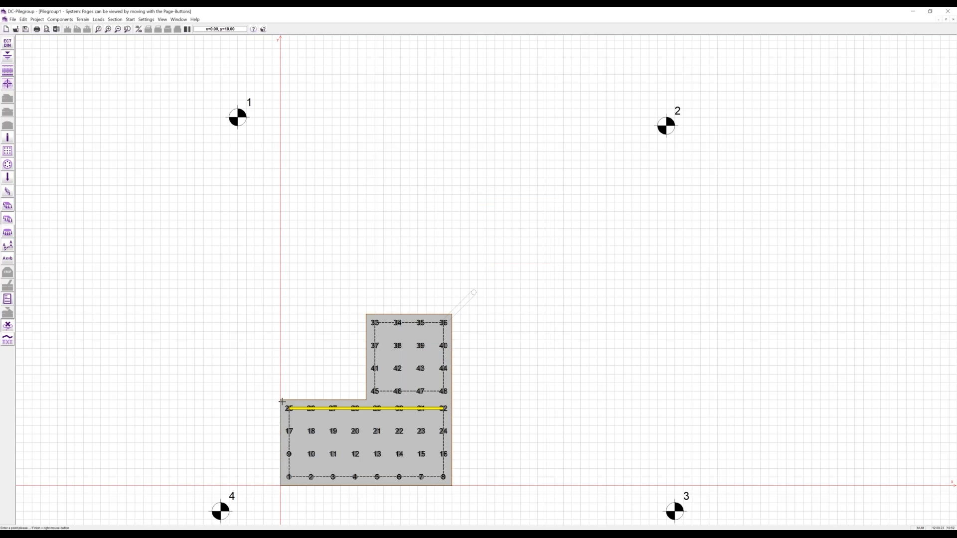
left_click(371, 401)
left_click(366, 314)
left_click(451, 314)
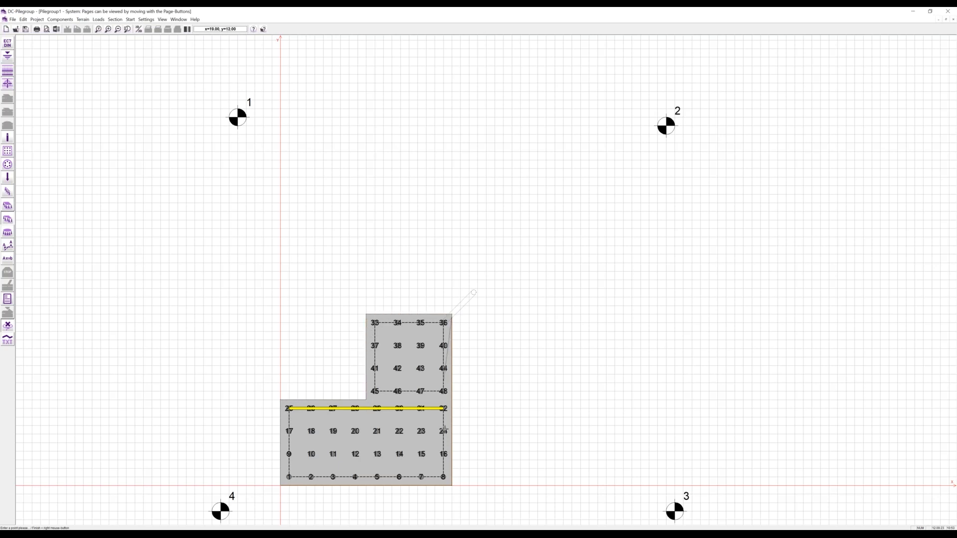
left_click(450, 484)
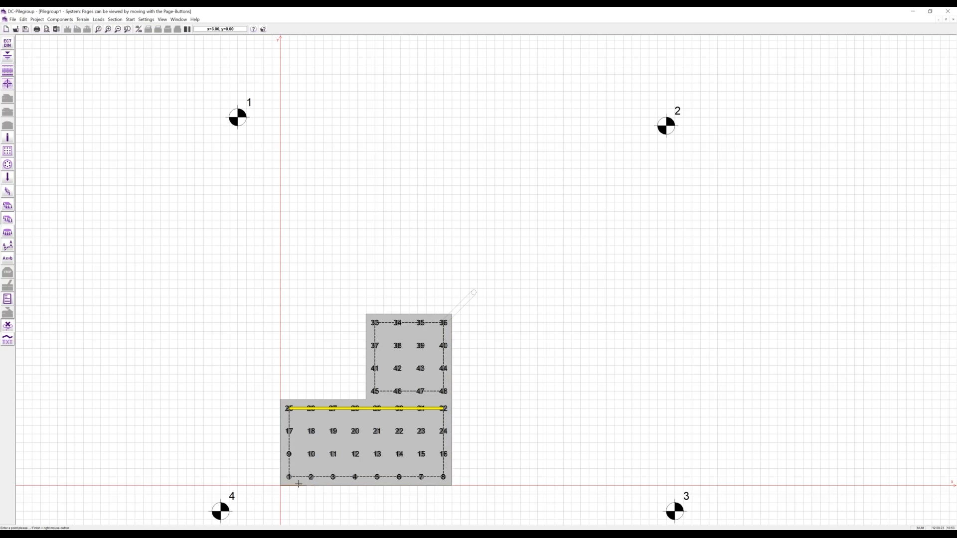
right_click(280, 484)
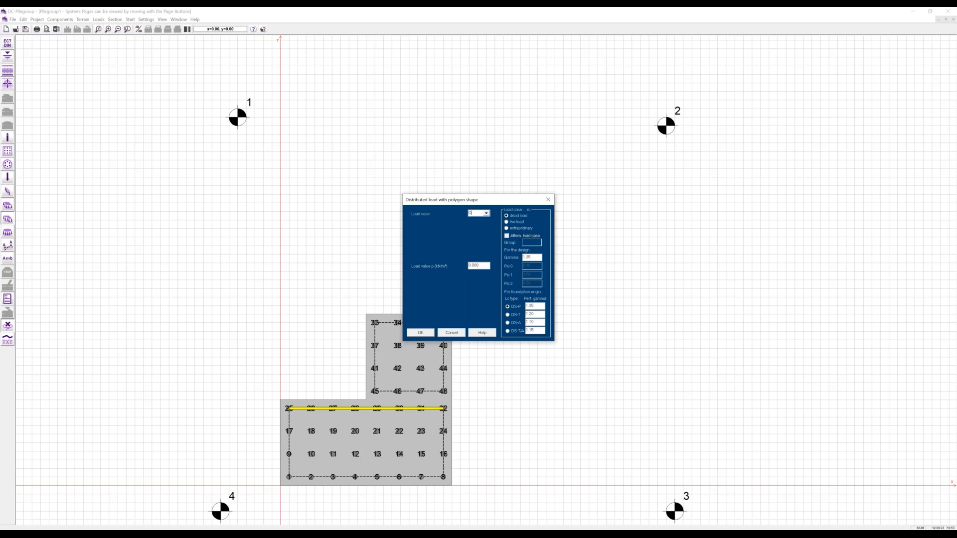
- Make the area load a live load of 10 kN/m²
left_click(517, 223)
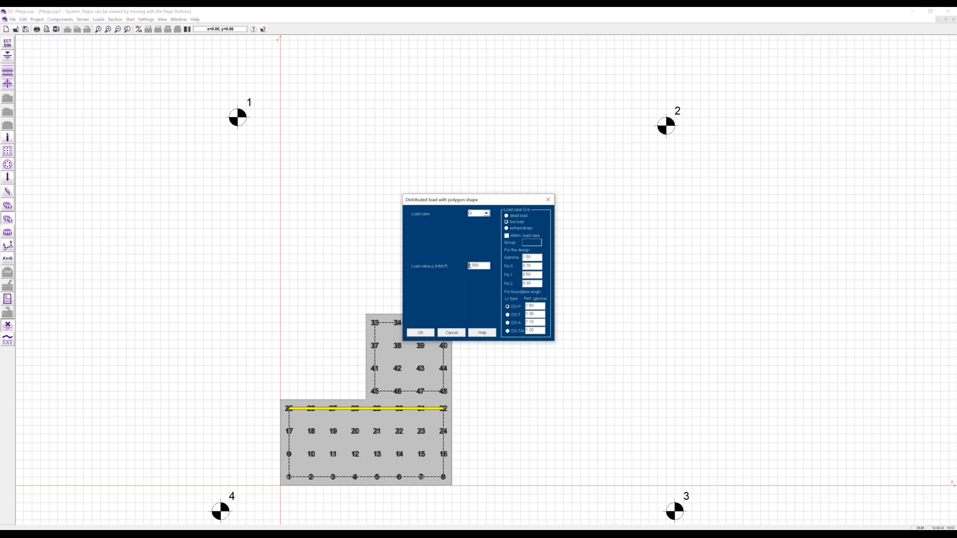
left_click(469, 266)
type("1")
left_click(420, 333)
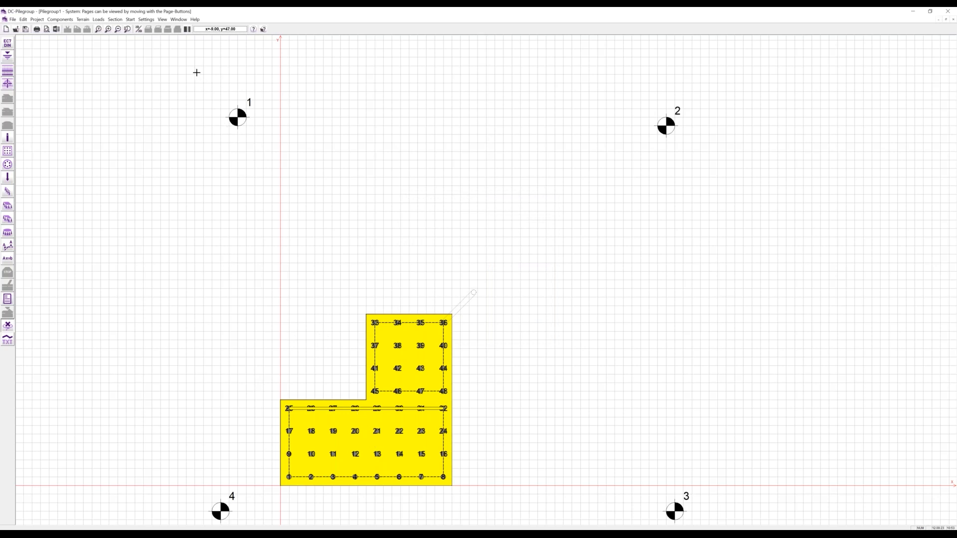
- Save the model as Pilegroup1.dbo, orbit it in 3D view, then return to the plan
left_click(138, 29)
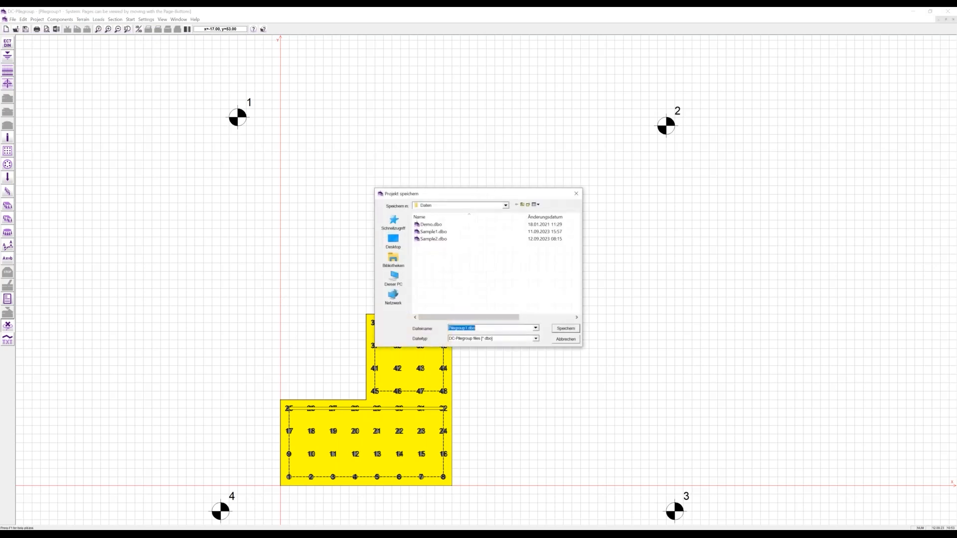
left_click(565, 328)
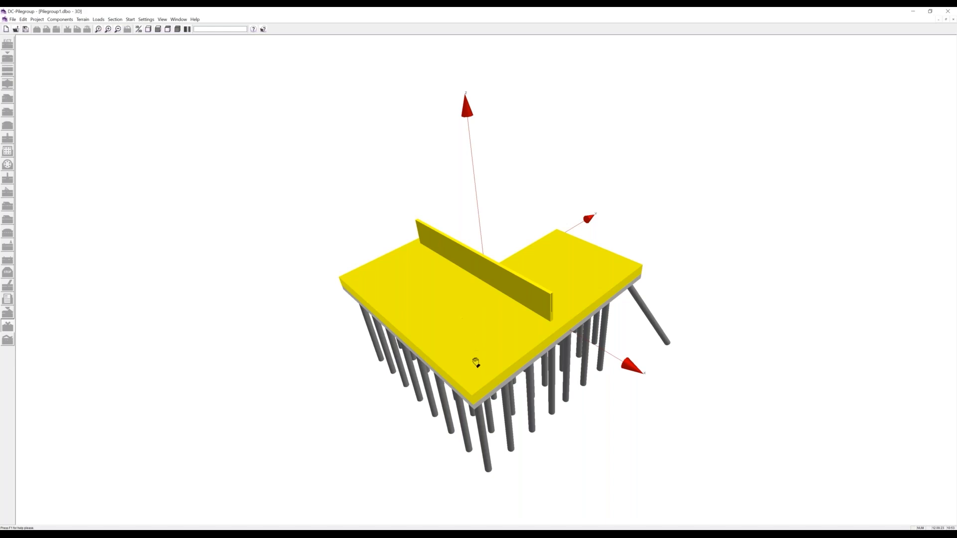
left_click_drag(596, 391, 335, 369)
left_click_drag(658, 297, 609, 375)
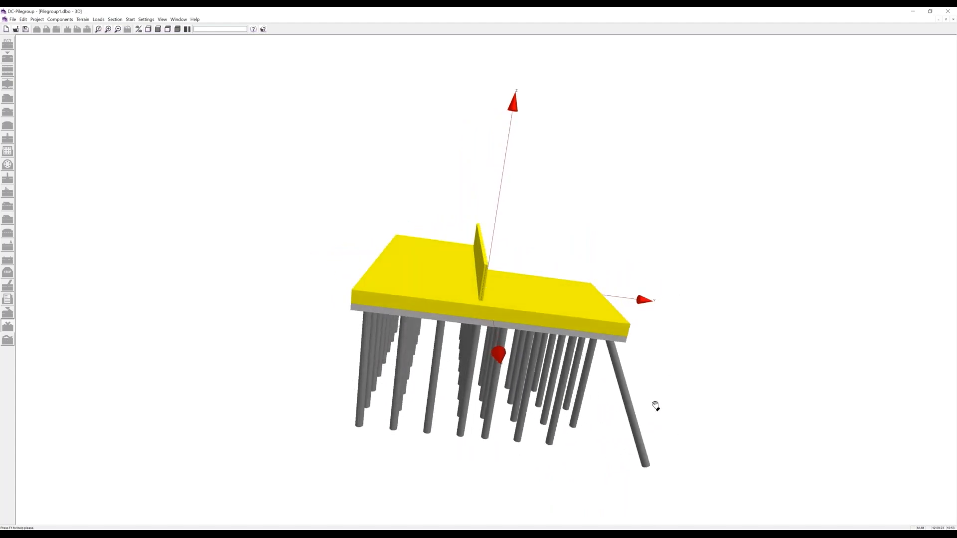
left_click_drag(444, 343, 613, 384)
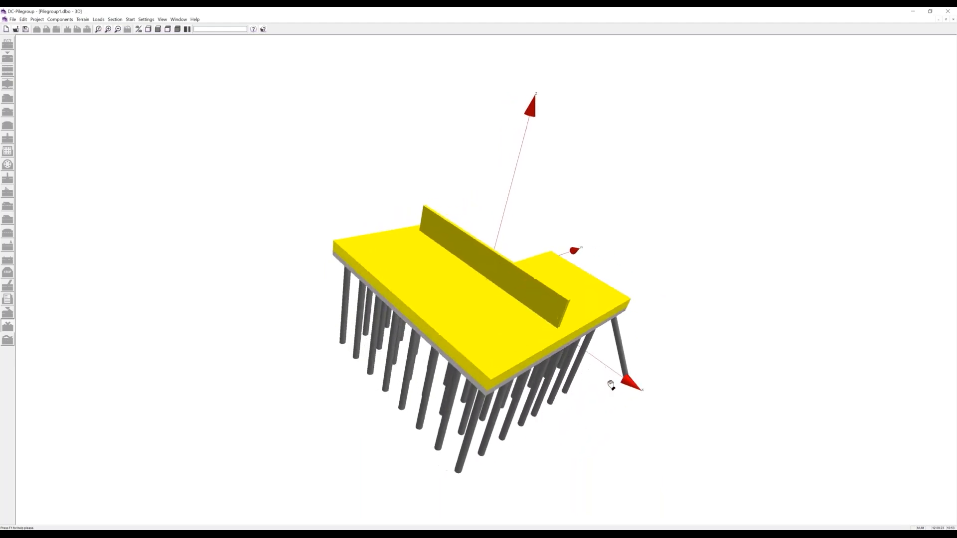
left_click_drag(573, 307, 529, 280)
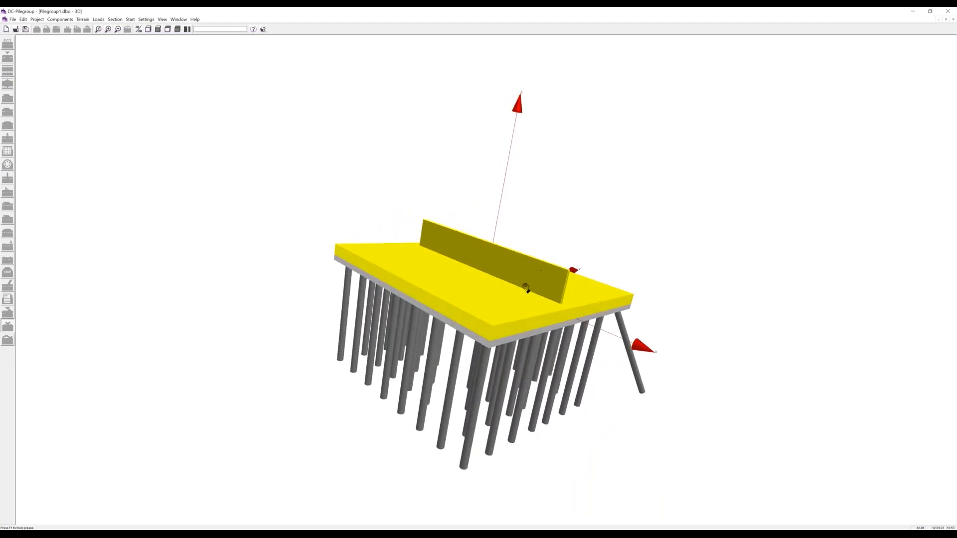
left_click_drag(499, 316, 337, 327)
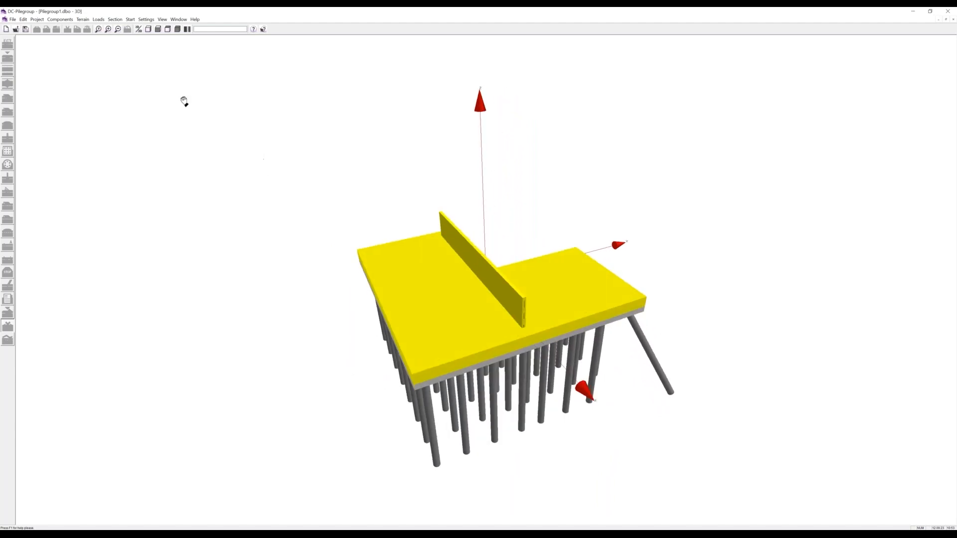
left_click(139, 29)
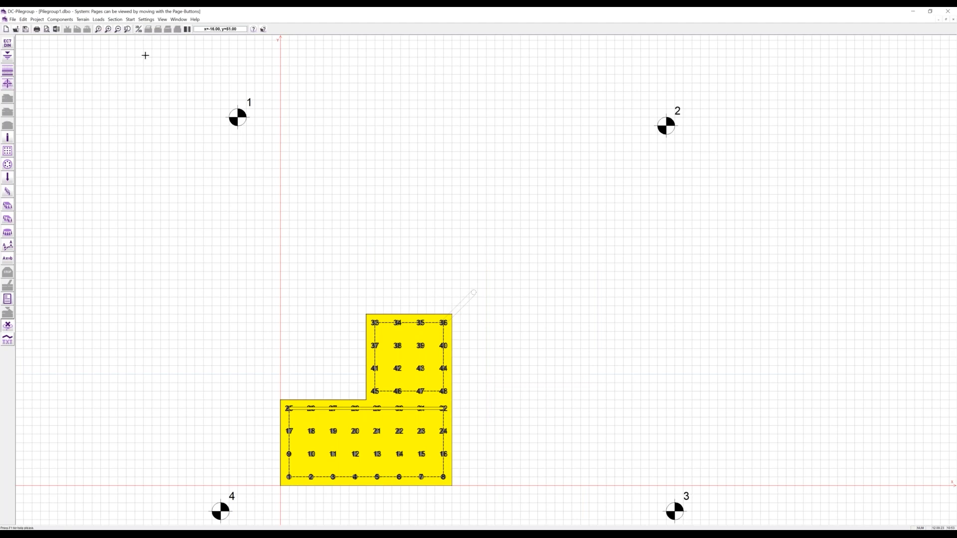
- Draw section A across the cap along pile row 25–32, then close Pilegroup1
left_click(8, 246)
left_click(264, 409)
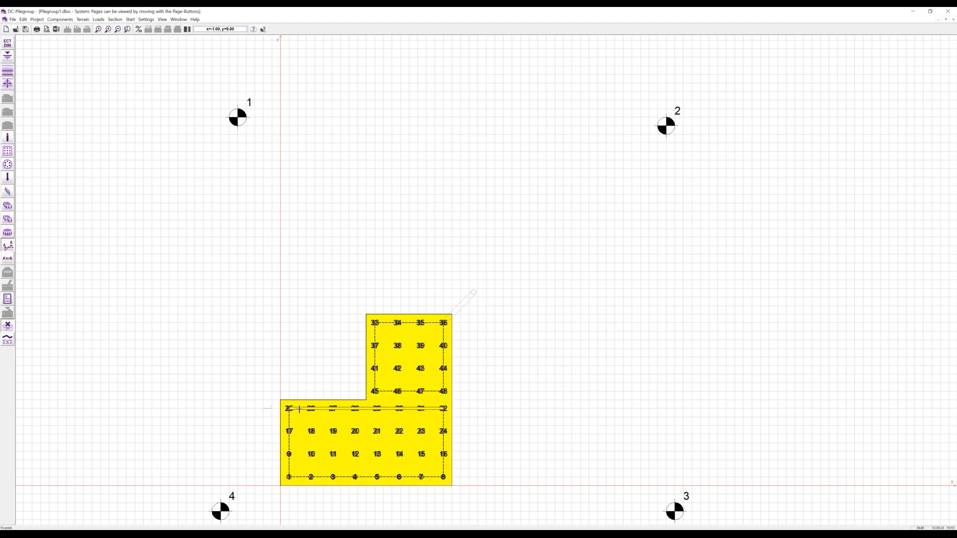
left_click(470, 409)
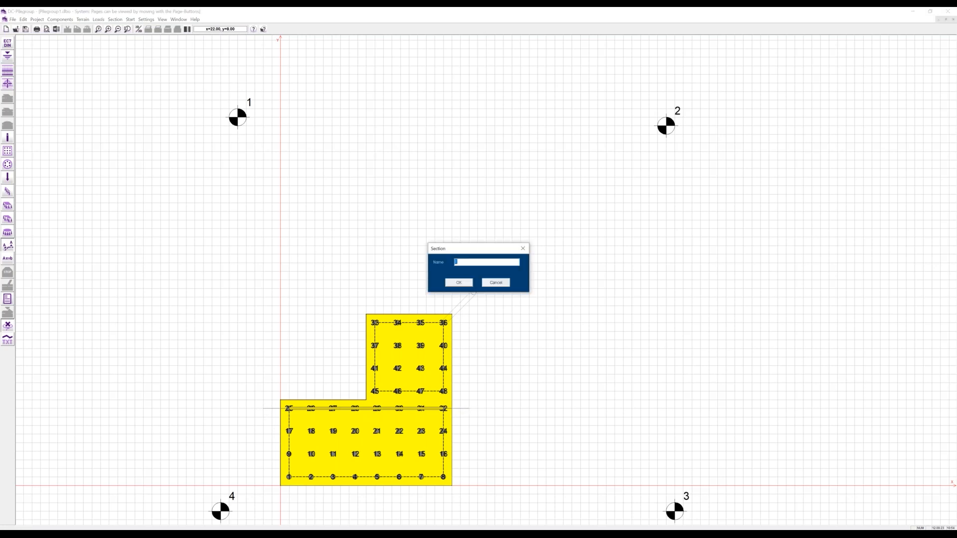
key("Return")
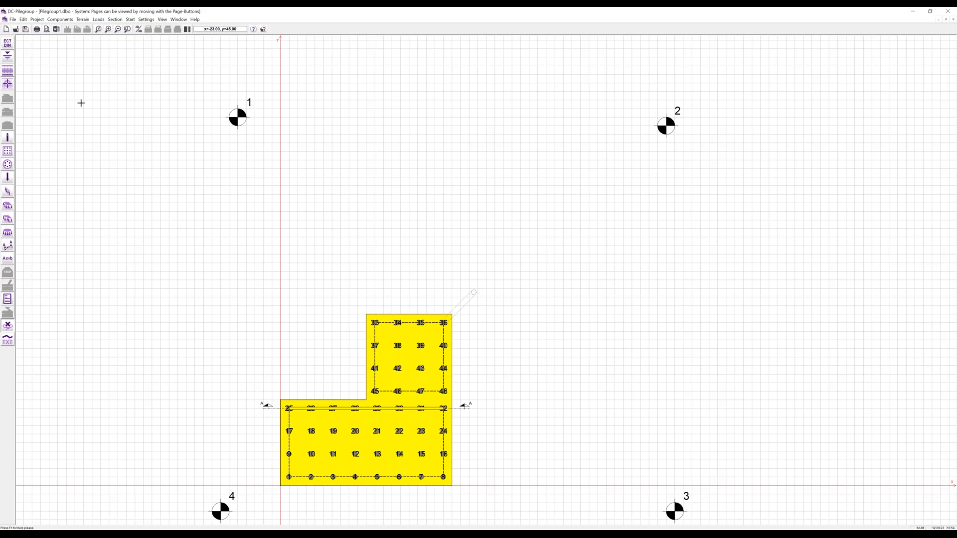
left_click(952, 20)
- Open the Sample2 project and display its results report zoomed to a full page
left_click(16, 29)
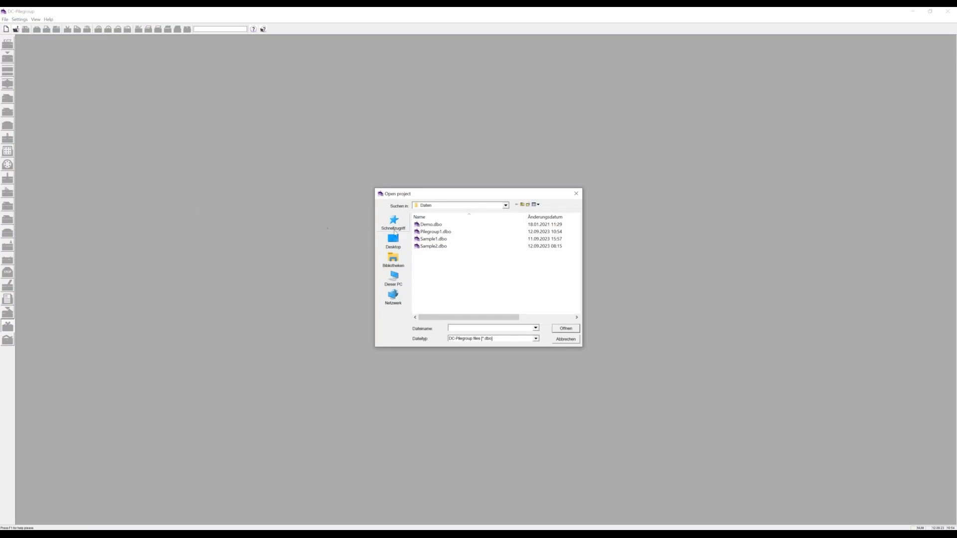
double_click(423, 246)
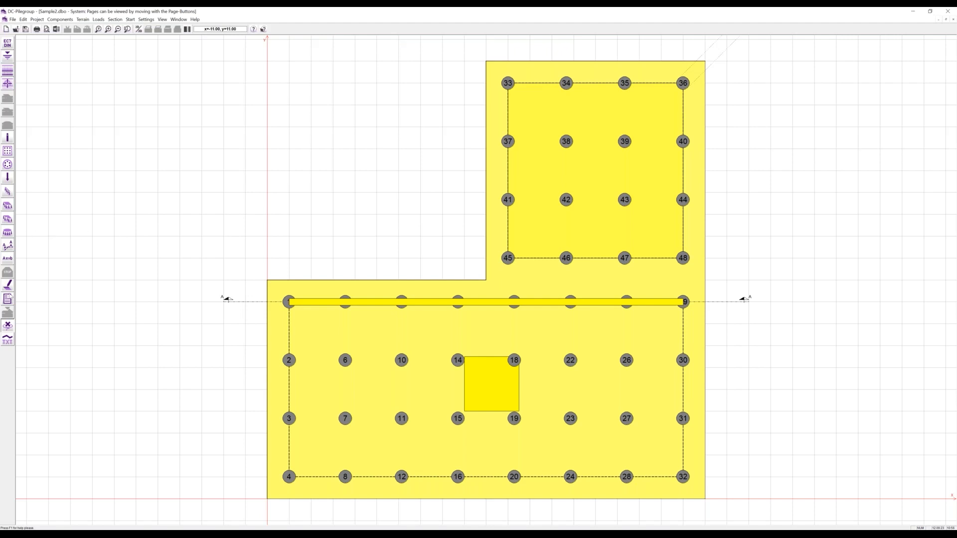
left_click(7, 299)
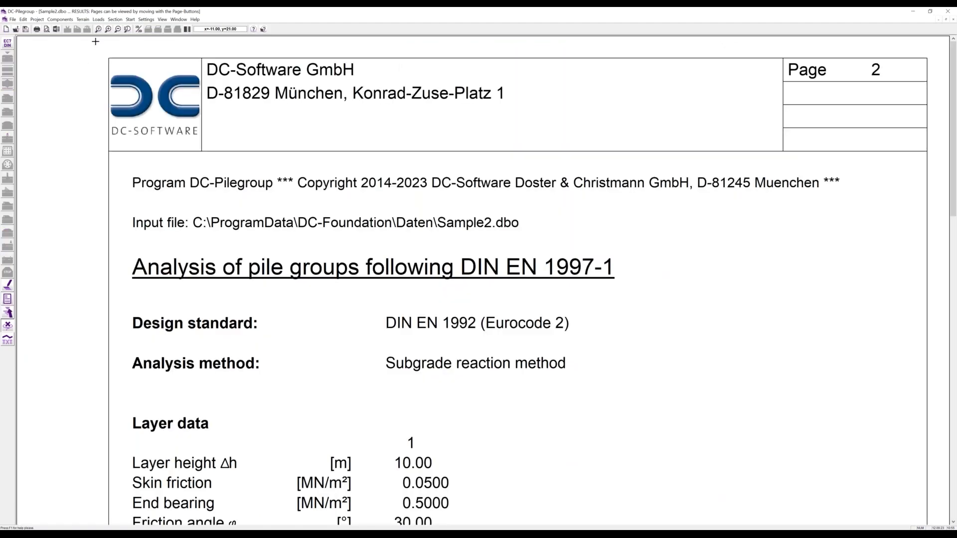
left_click(98, 29)
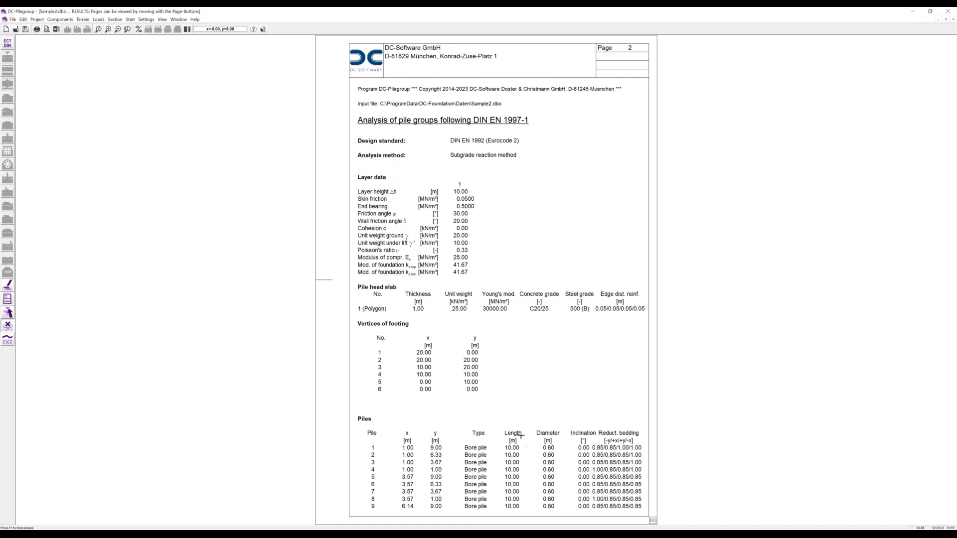
- Page forward through the report to the load combinations page
key("Page_Down")
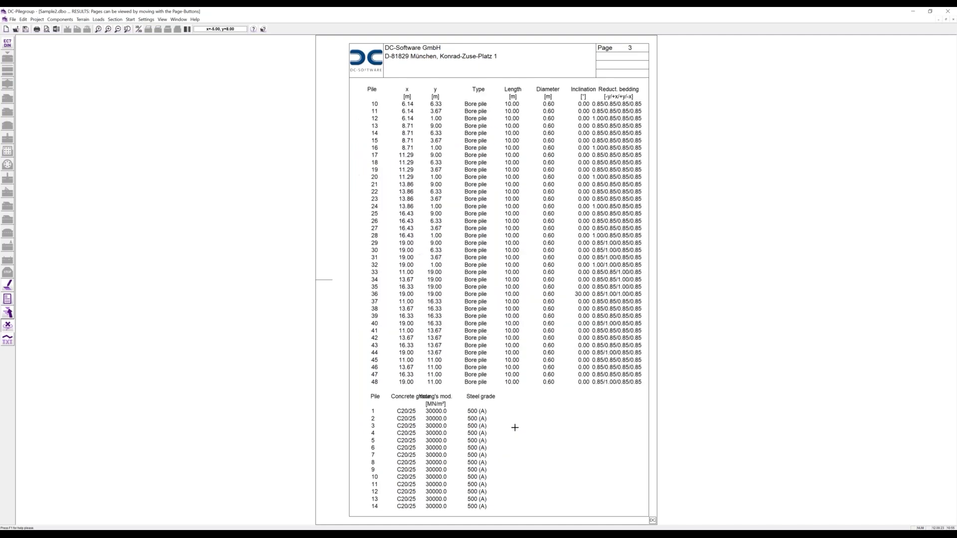
key("Page_Down")
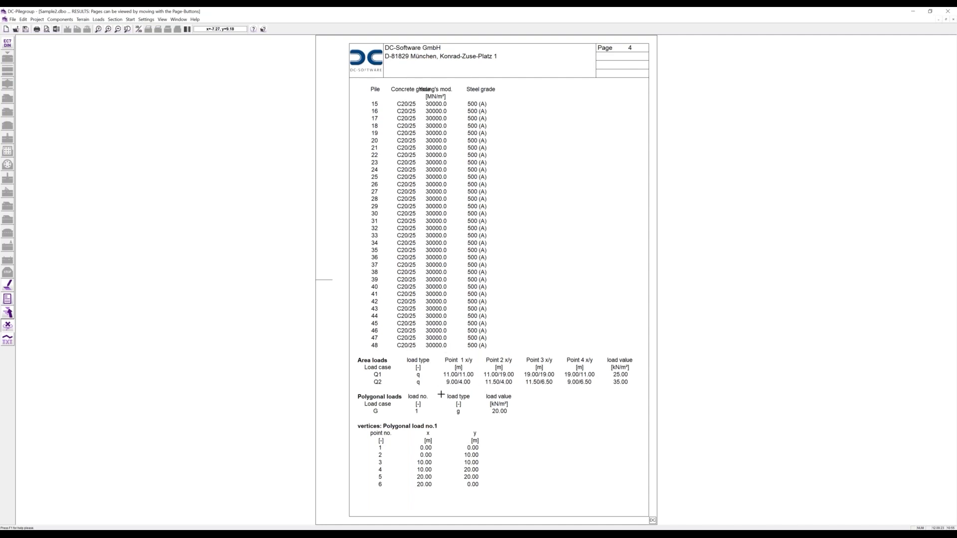
key("Page_Down")
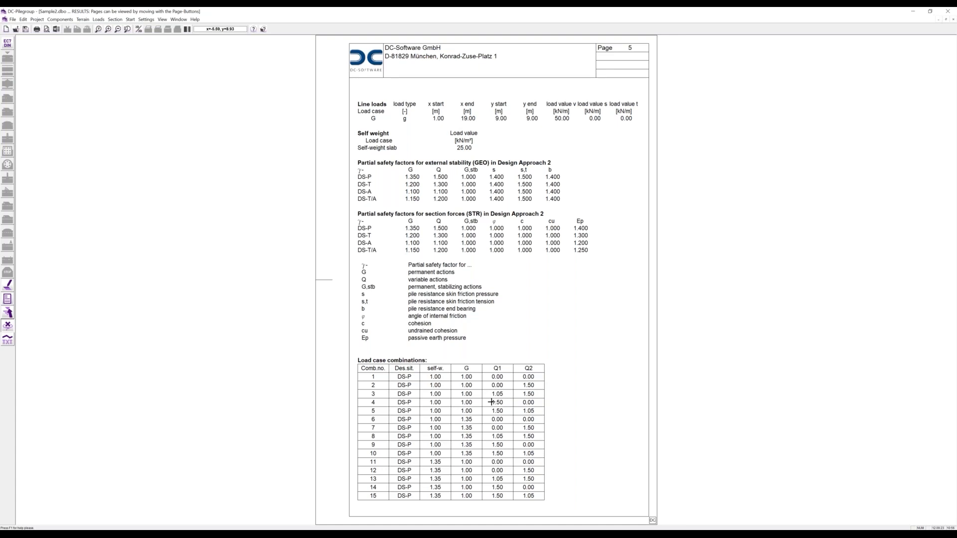
- Page through the pile reinforcement, punching design and pile section pages toward the contour plots
key("Page_Down")
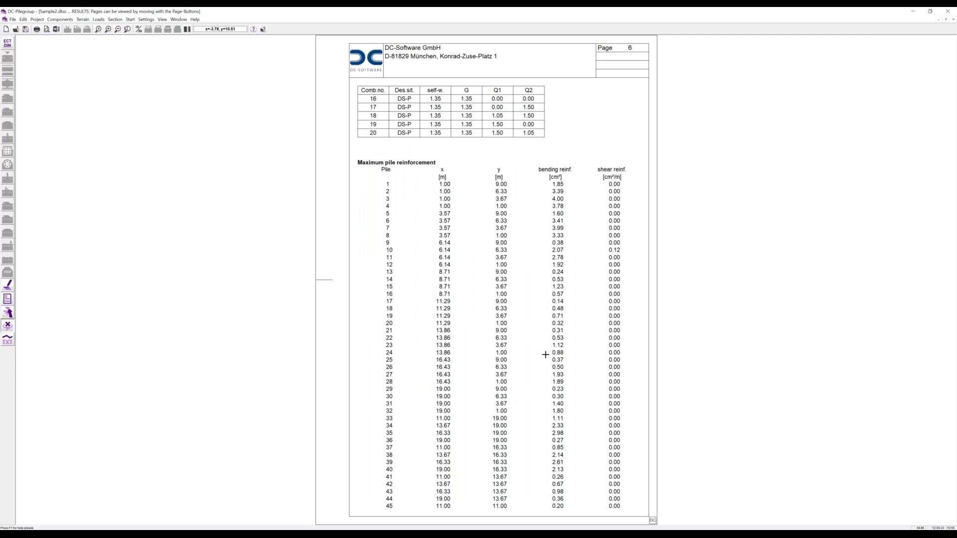
key("Page_Down")
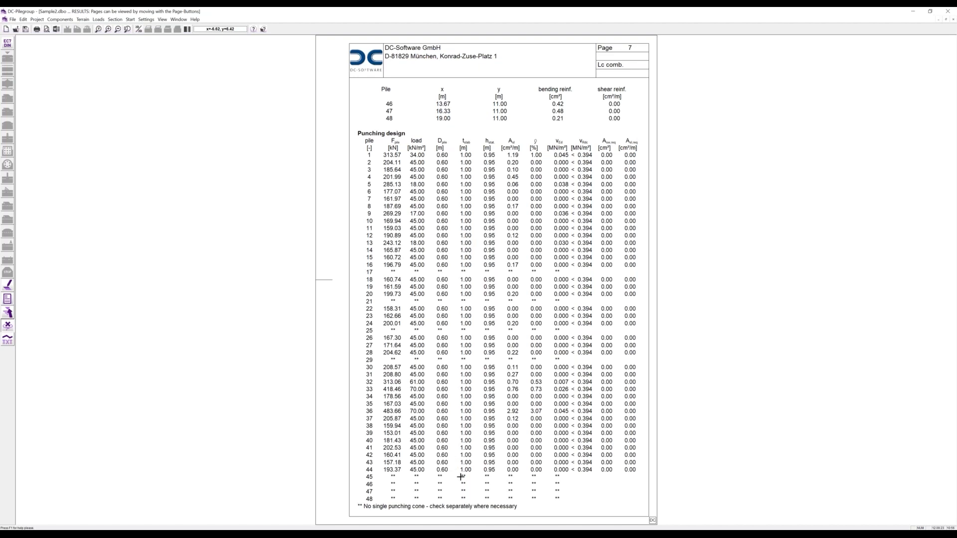
key("Page_Down")
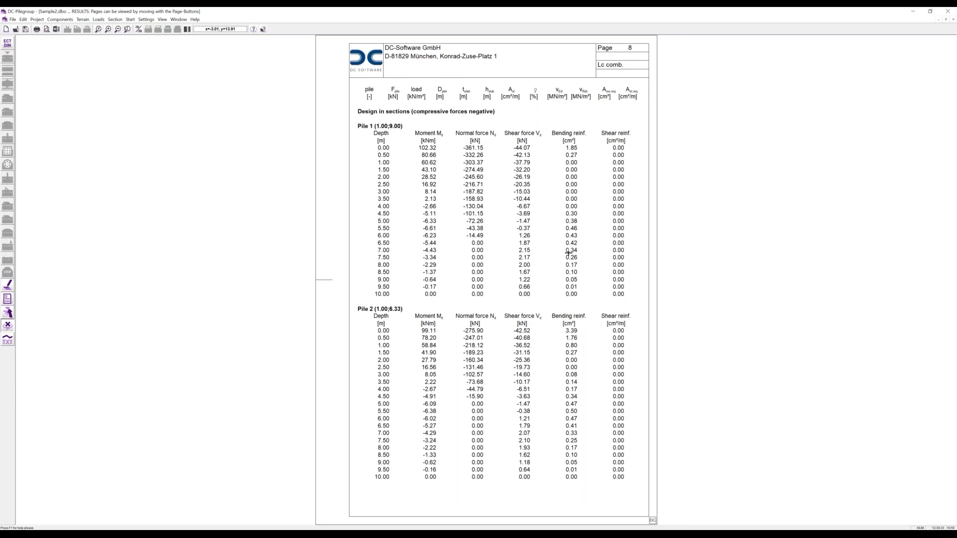
key("Page_Down")
key("Page_Down")
key("Page_Down")
key("Page_Down")
key("Page_Down")
key("Page_Down")
key("Page_Down")
key("Page_Down")
key("Page_Down")
key("Page_Down")
key("Page_Down")
key("Page_Down")
key("Page_Down")
key("Page_Down")
key("Page_Down")
key("Page_Down")
key("Page_Down")
key("Page_Down")
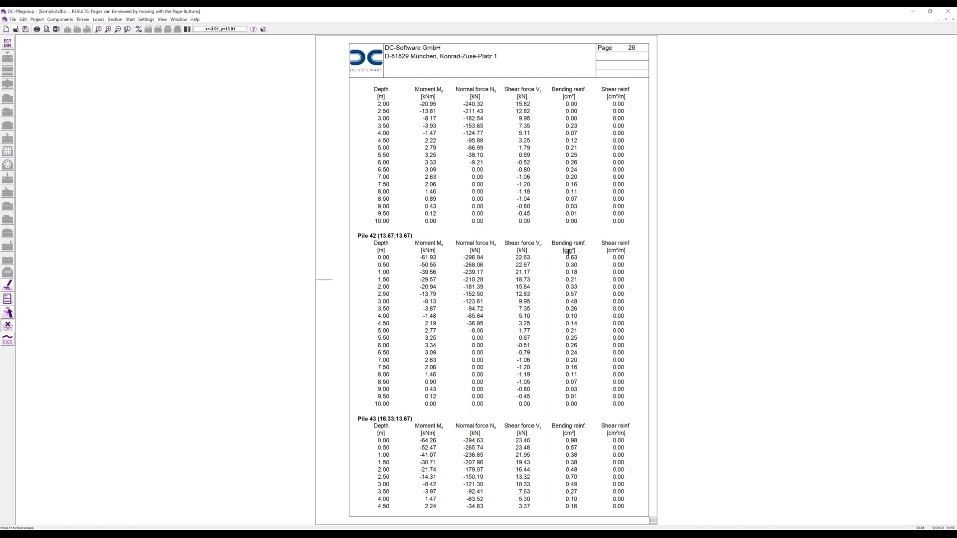
key("Page_Down")
key("Page_Down")
key("Page_Down")
key("Page_Down")
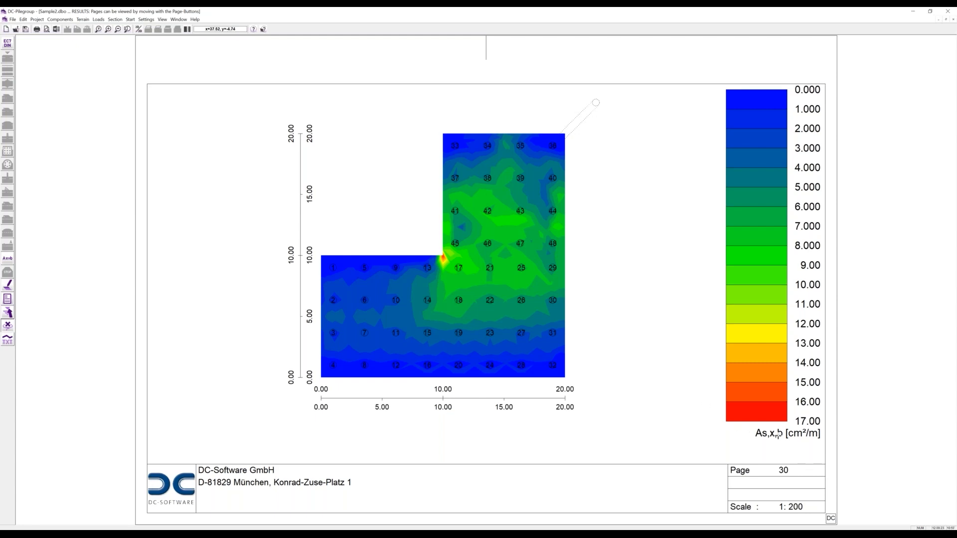
- Page through the As,y,b, As,x,t and As,y,t reinforcement contour plots
key("Page_Down")
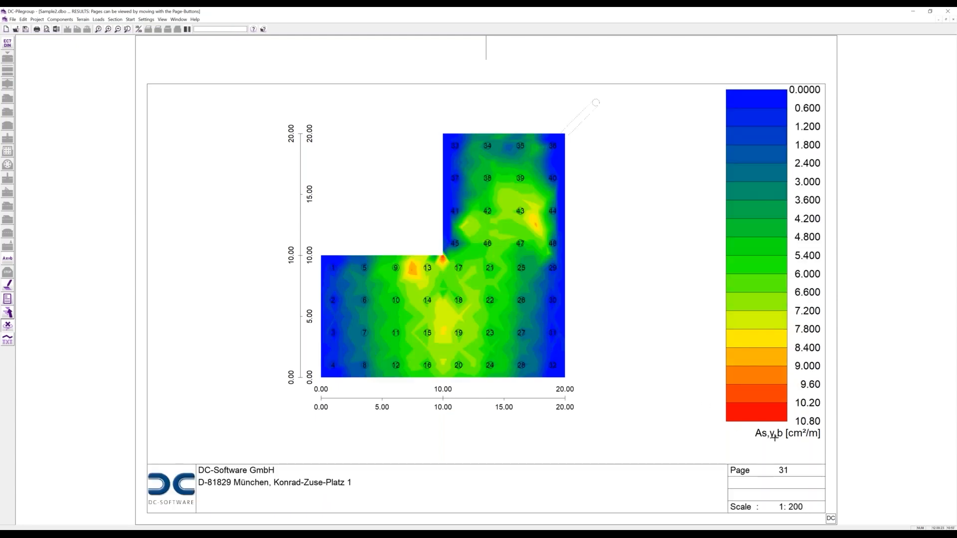
key("Page_Down")
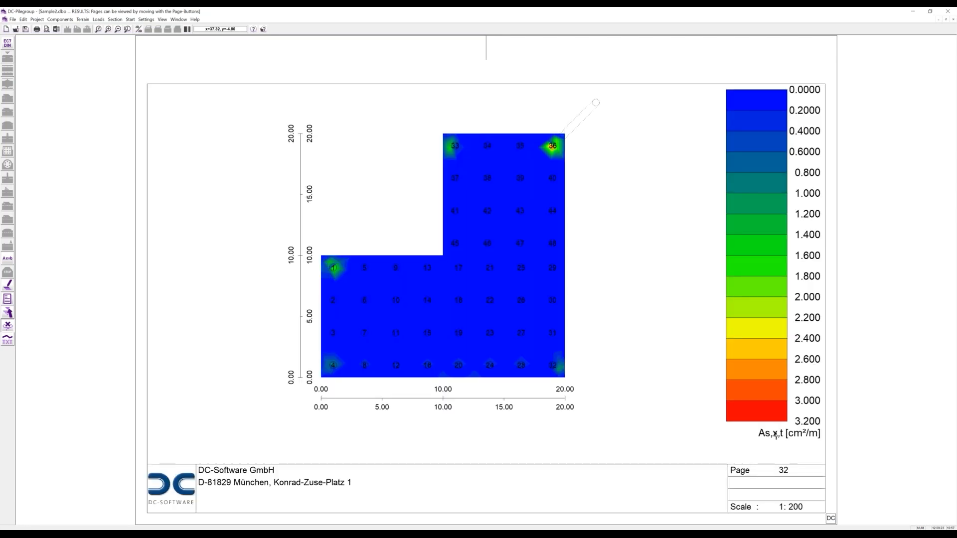
key("Page_Down")
key("Page_Down")
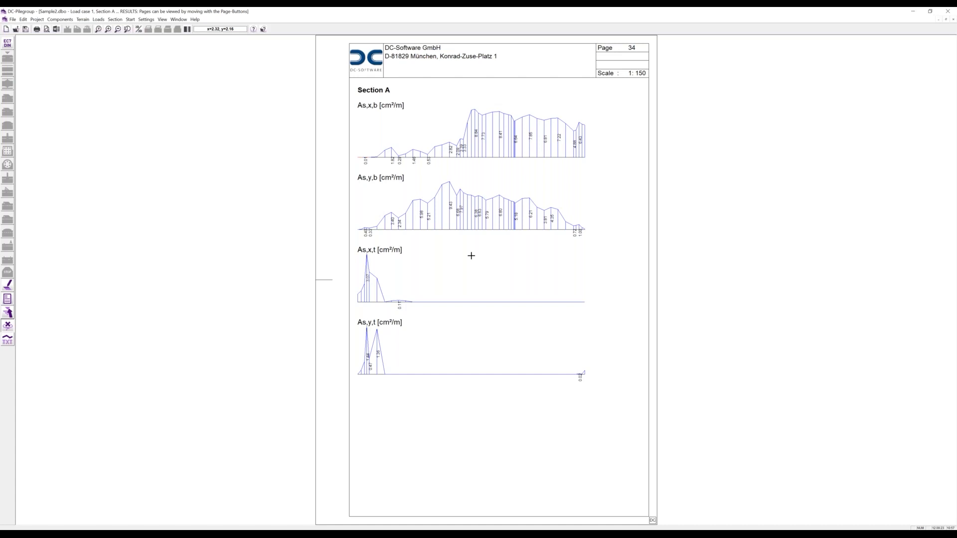
- Jump to the report's last page, then page back past the Section A diagrams to the contour plots
key("End")
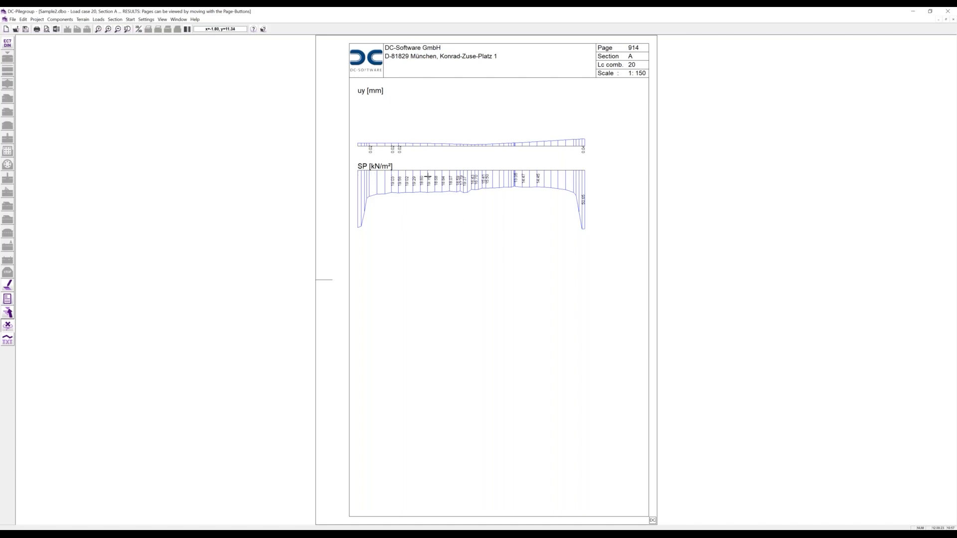
key("Page_Up")
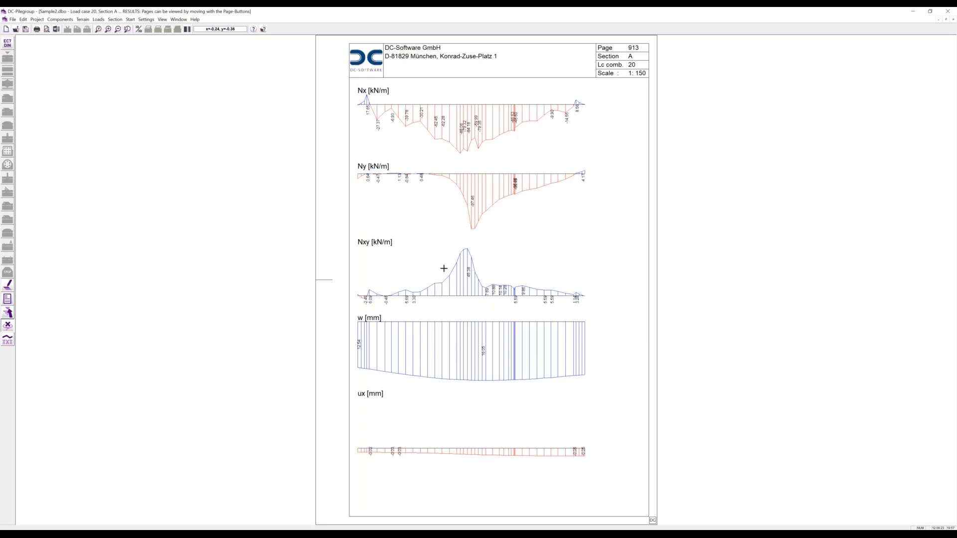
key("Page_Up")
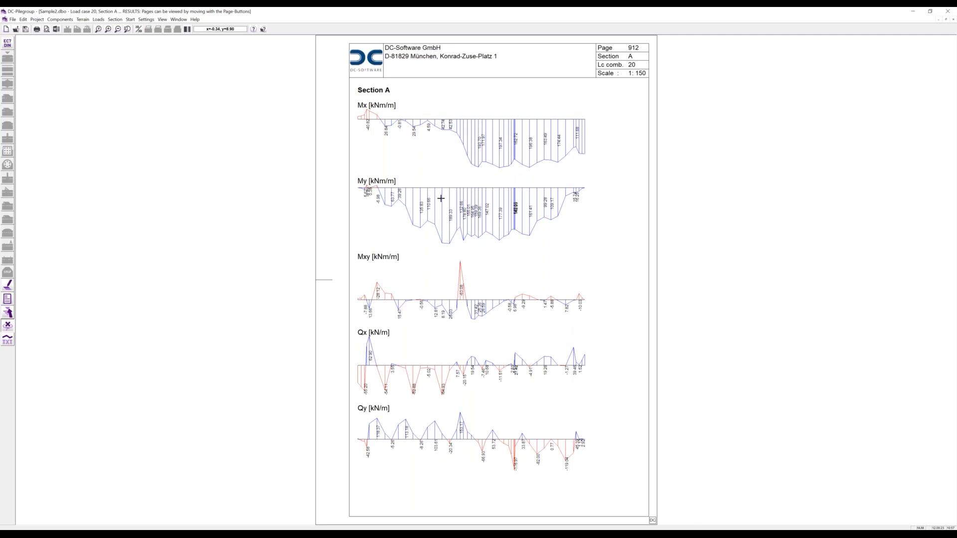
key("Page_Up")
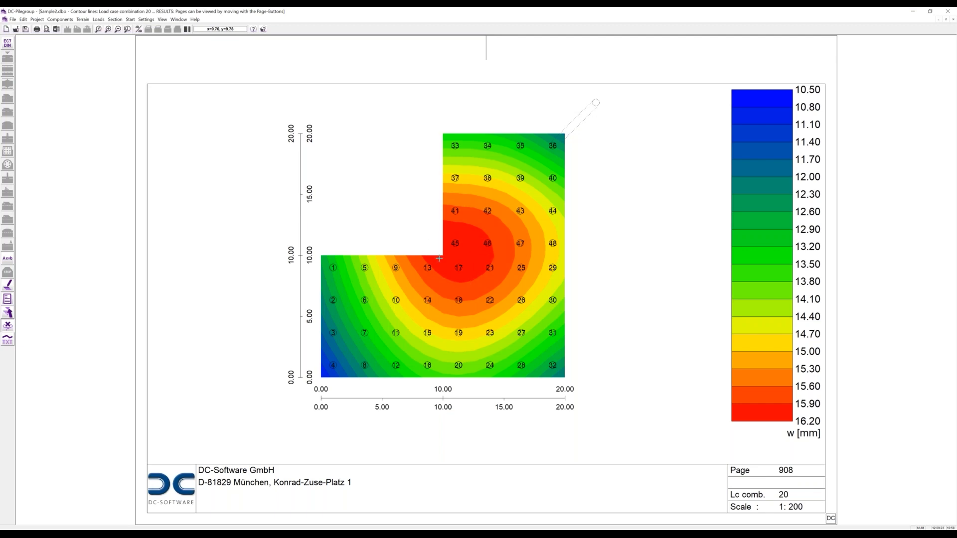
- Page back past the Mxy,k contour plot to the Pile 48 diagrams on page 899
key("Page_Up")
key("Page_Up")
key("Page_Up")
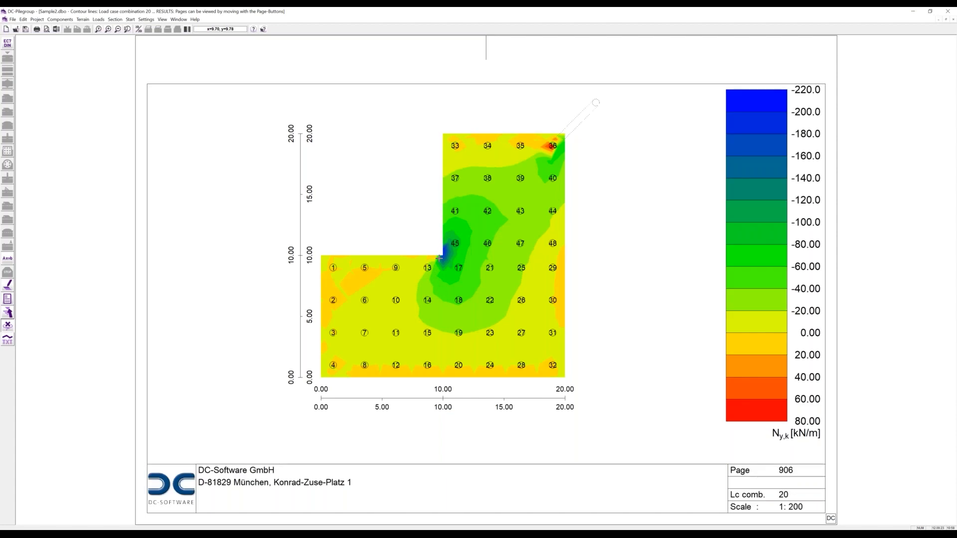
key("Page_Up")
key("Page_Up")
key("Page_Up")
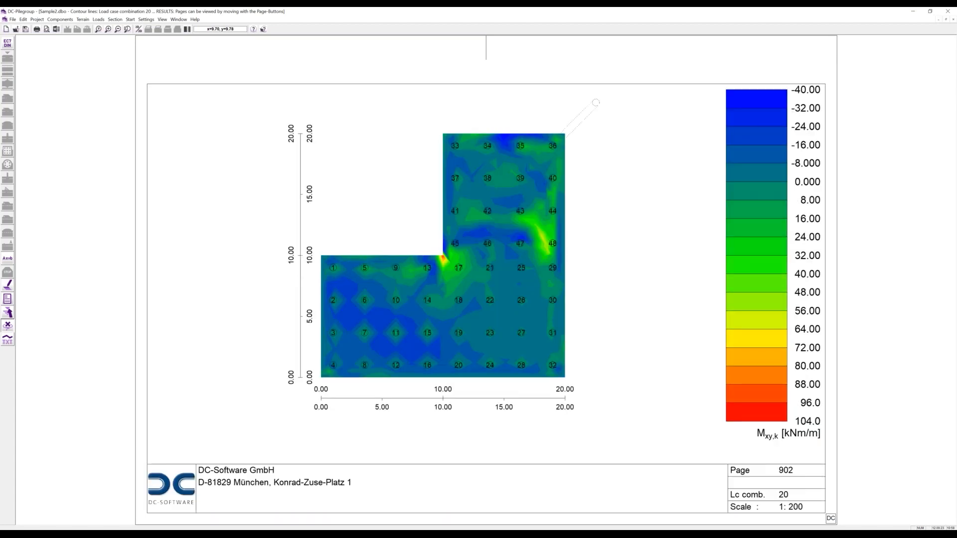
key("Page_Up")
key("Page_Up")
key("Page_Up")
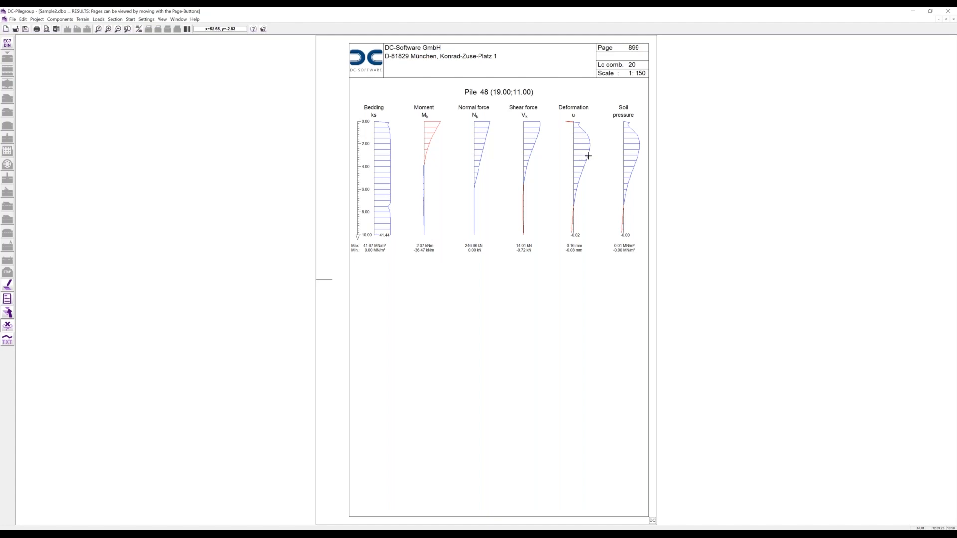
- Page back through individual pile diagrams to the settlement and pile verification tables on page 874
key("Page_Up")
key("Page_Up")
key("Page_Up")
key("Page_Up")
key("Page_Up")
key("Page_Up")
key("Page_Up")
key("Page_Up")
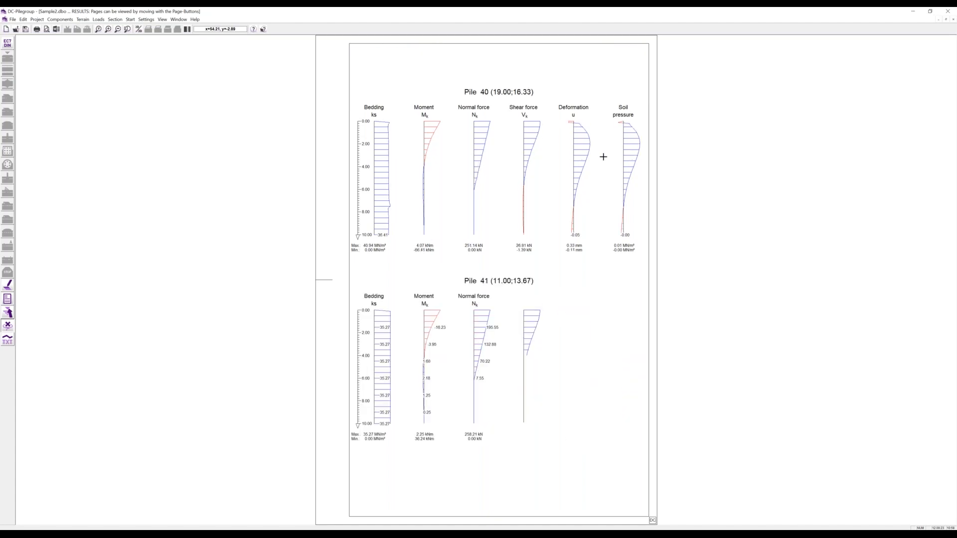
key("Page_Up")
key("Page_Up")
key("Page_Up")
key("Page_Up")
key("Page_Up")
key("Page_Up")
key("Page_Up")
key("Page_Up")
key("Page_Up")
key("Page_Up")
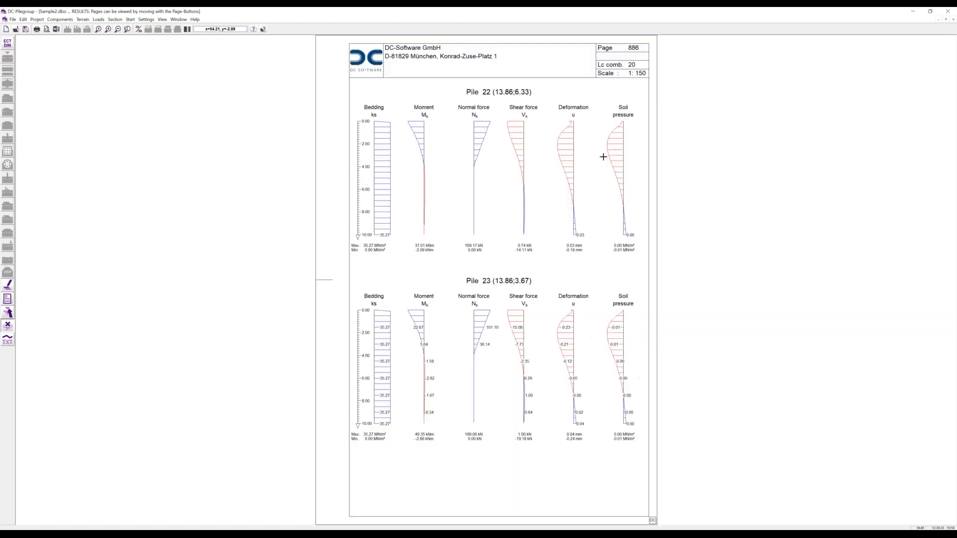
key("Page_Up")
key("Page_Up")
key("Page_Up")
key("Page_Up")
key("Page_Up")
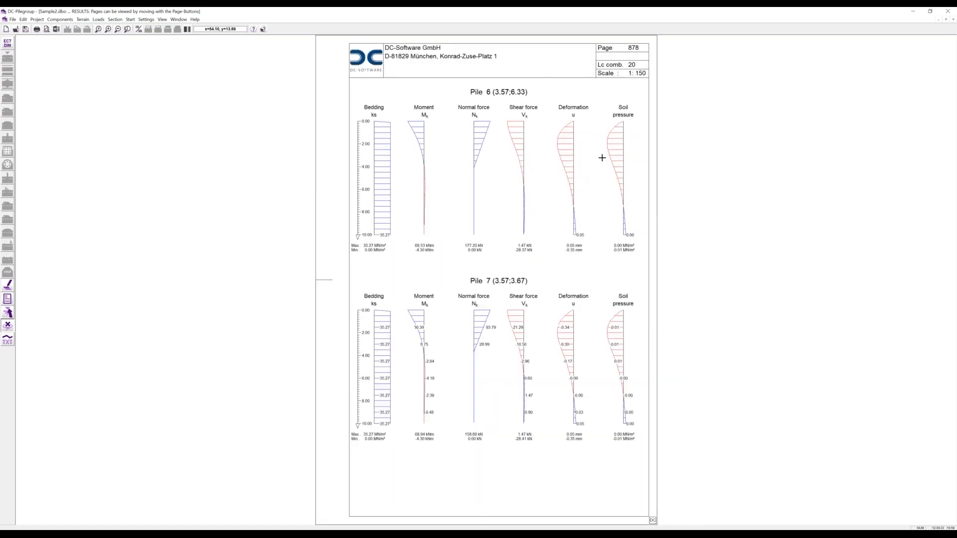
key("Page_Up")
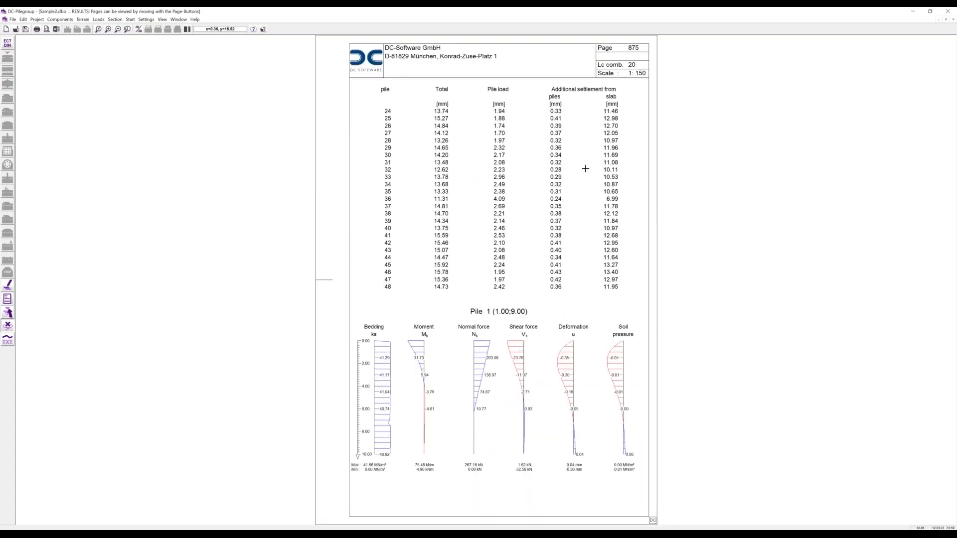
key("Page_Up")
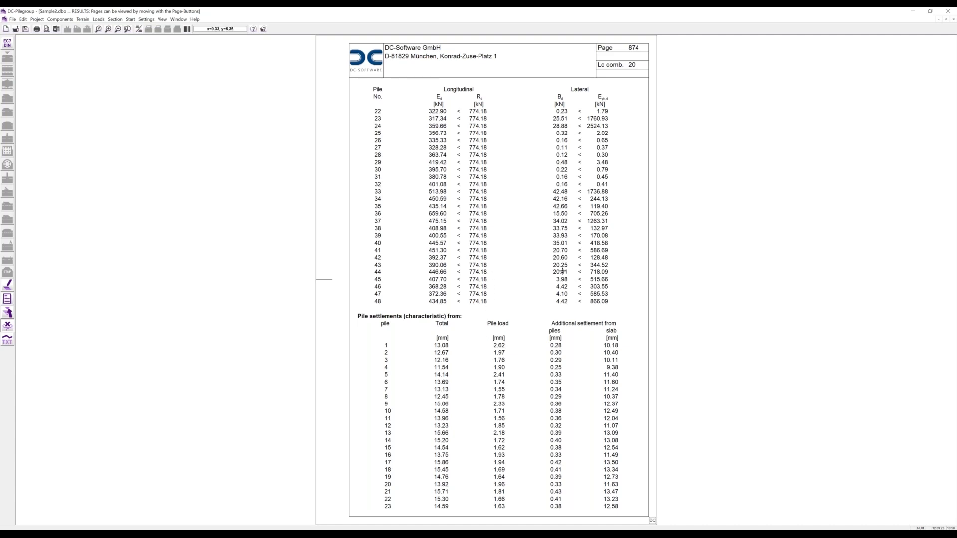
- Page back via the pile forces and utilization pages to the combination 20 summary
key("Page_Up")
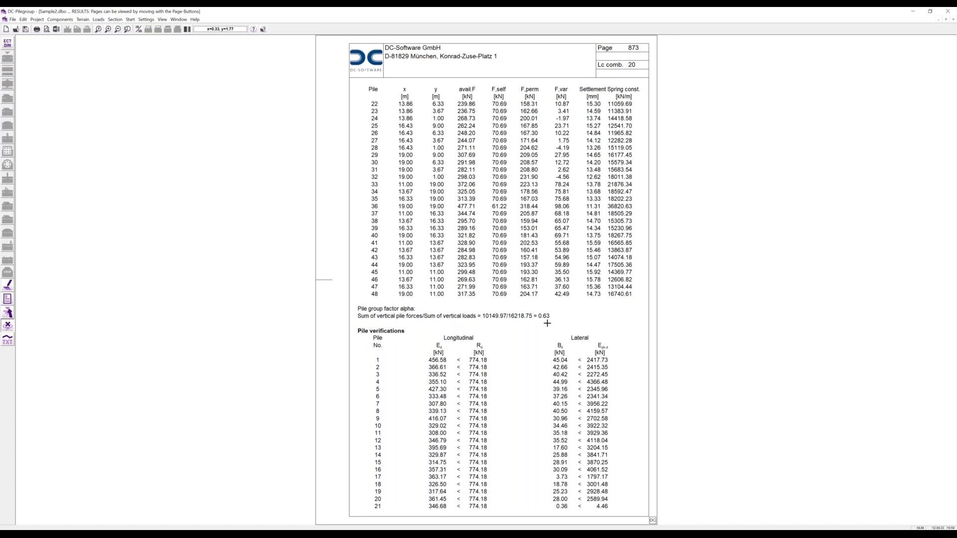
key("Page_Up")
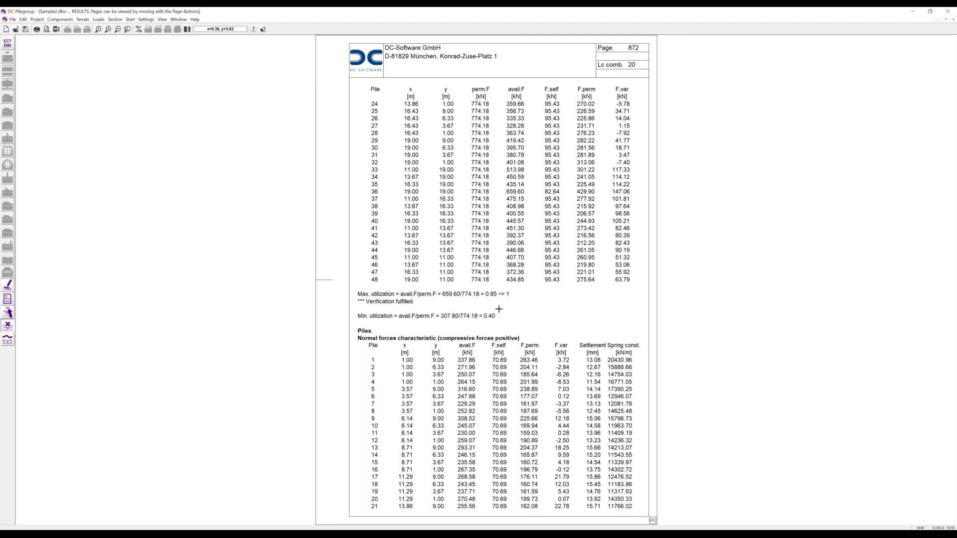
key("Page_Up")
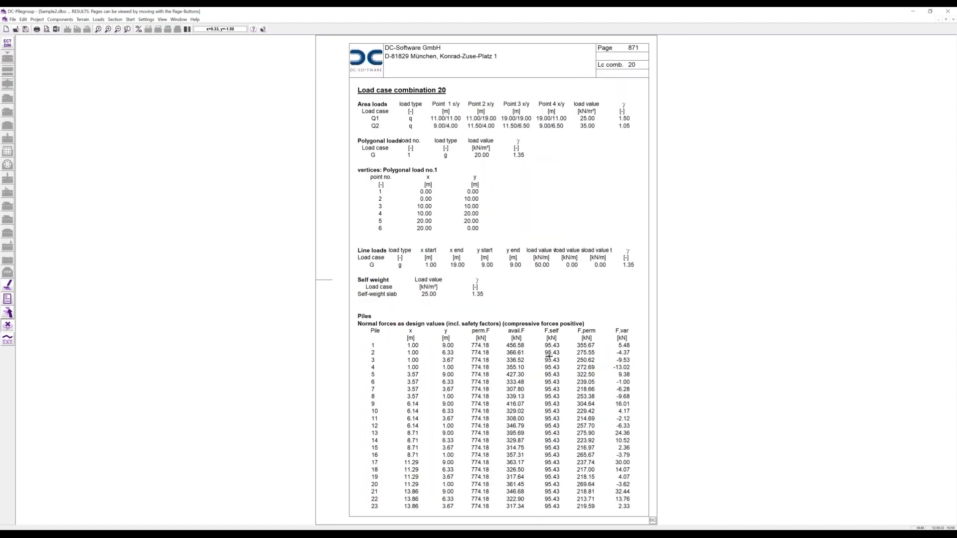